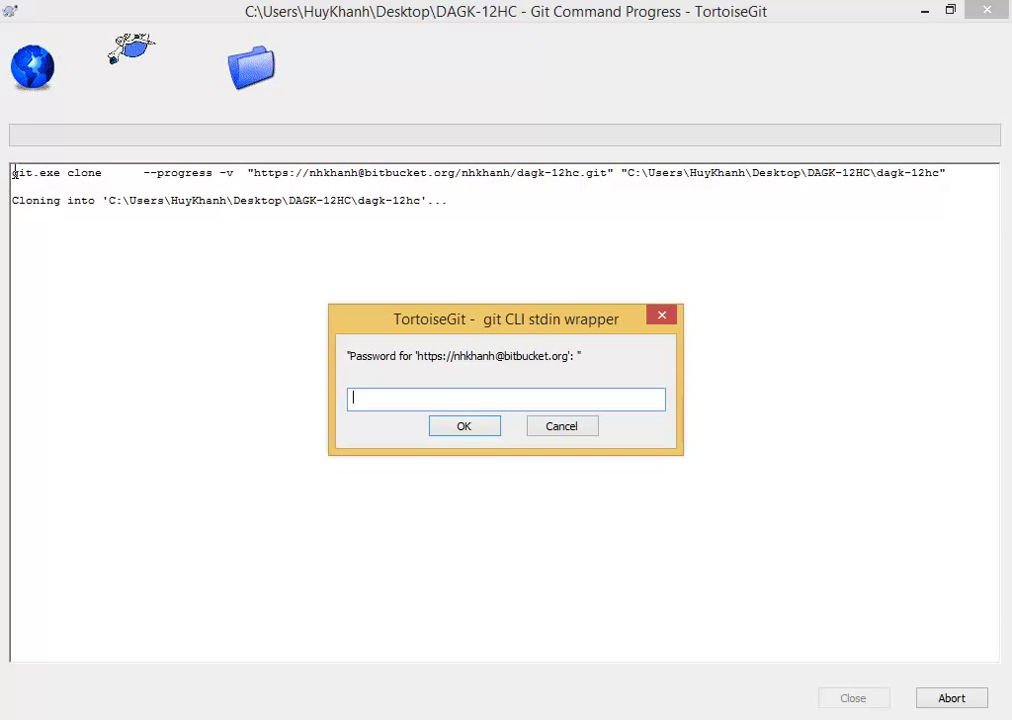
# Dismiss the empty password prompt and review the git clone lines in the log.
pyautogui.press('Return')
pyautogui.moveTo(962, 172)
pyautogui.mouseDown()
pyautogui.moveTo(662, 154)
pyautogui.moveTo(142, 158)
pyautogui.mouseUp()
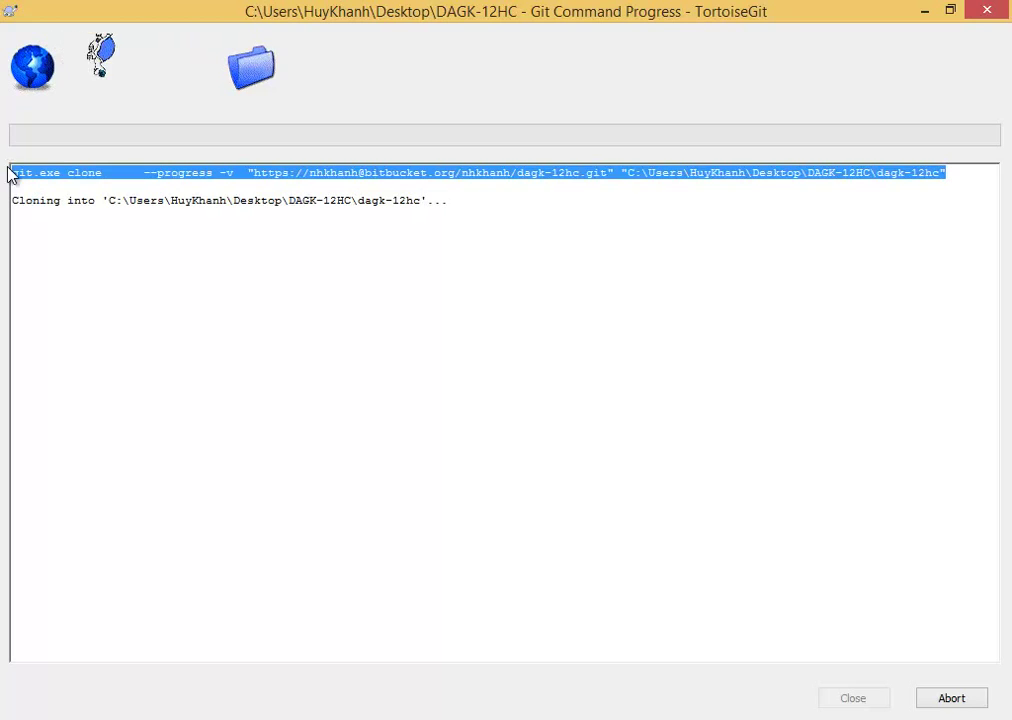
pyautogui.moveTo(32, 183); pyautogui.dragTo(238, 241)
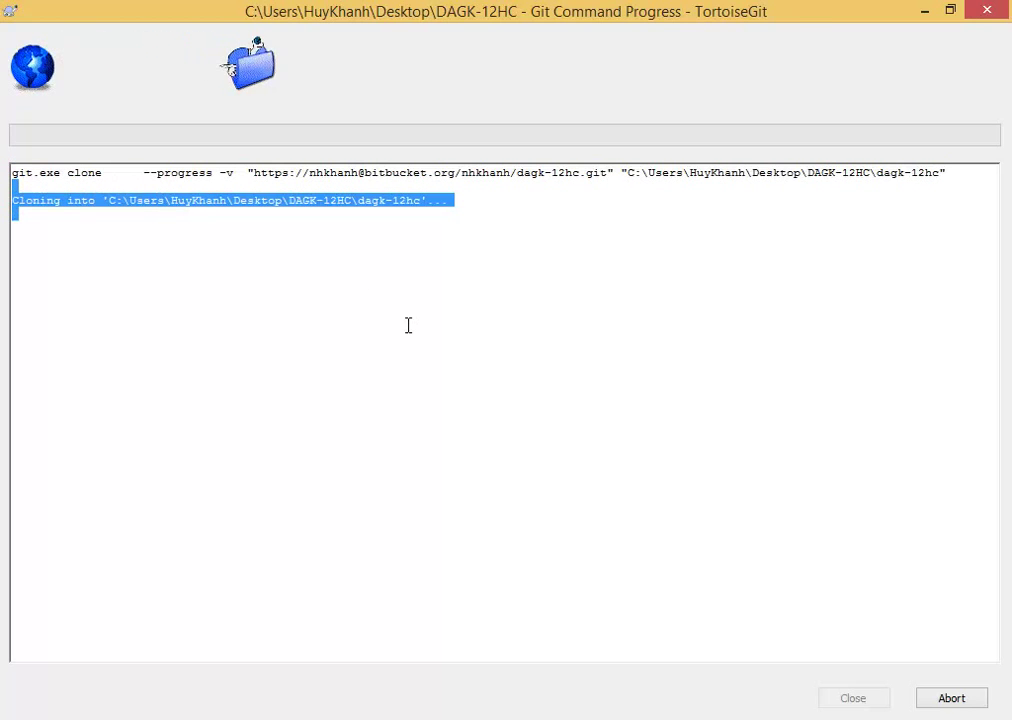
pyautogui.click(477, 300)
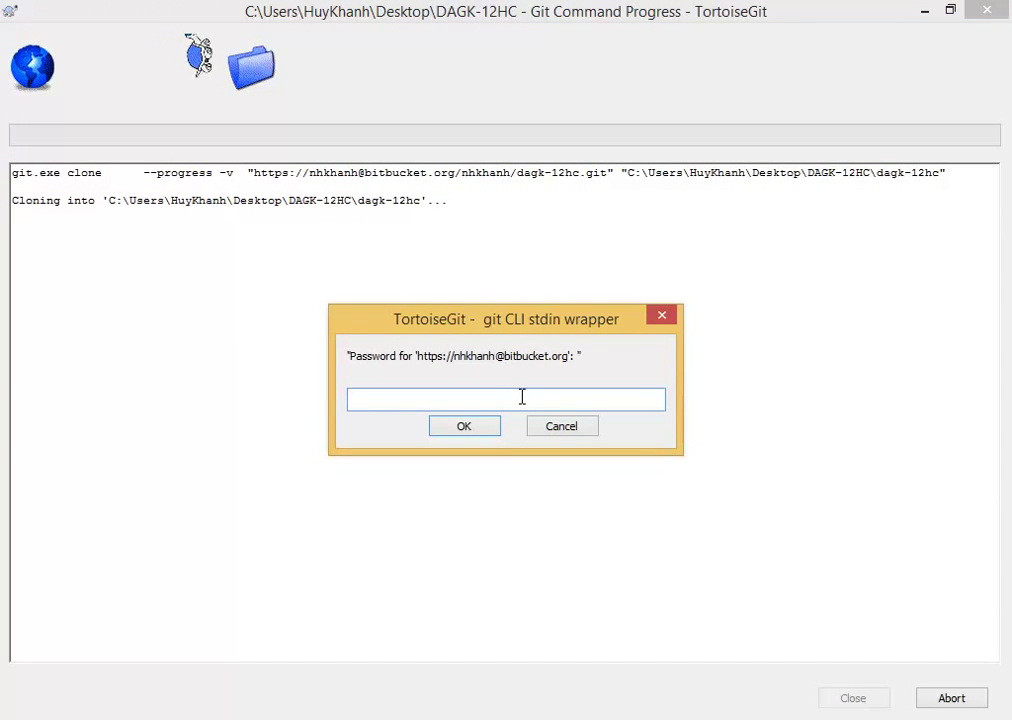
# Enter the Bitbucket account password to finish cloning, then close the progress window.
pyautogui.write('••••••••••••')
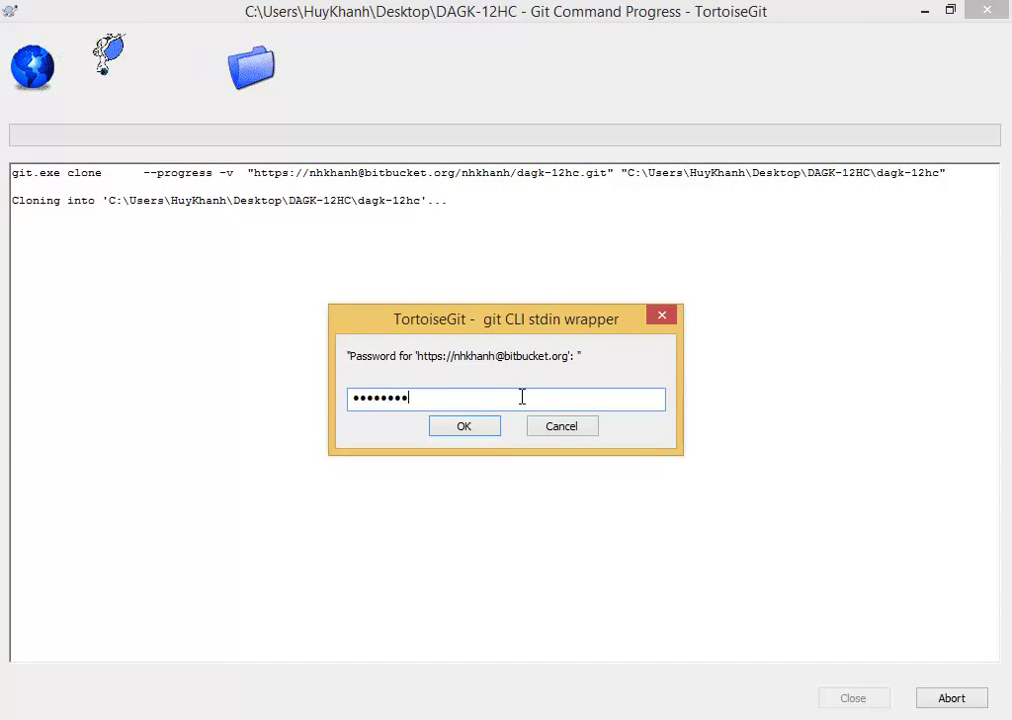
pyautogui.press('Return')
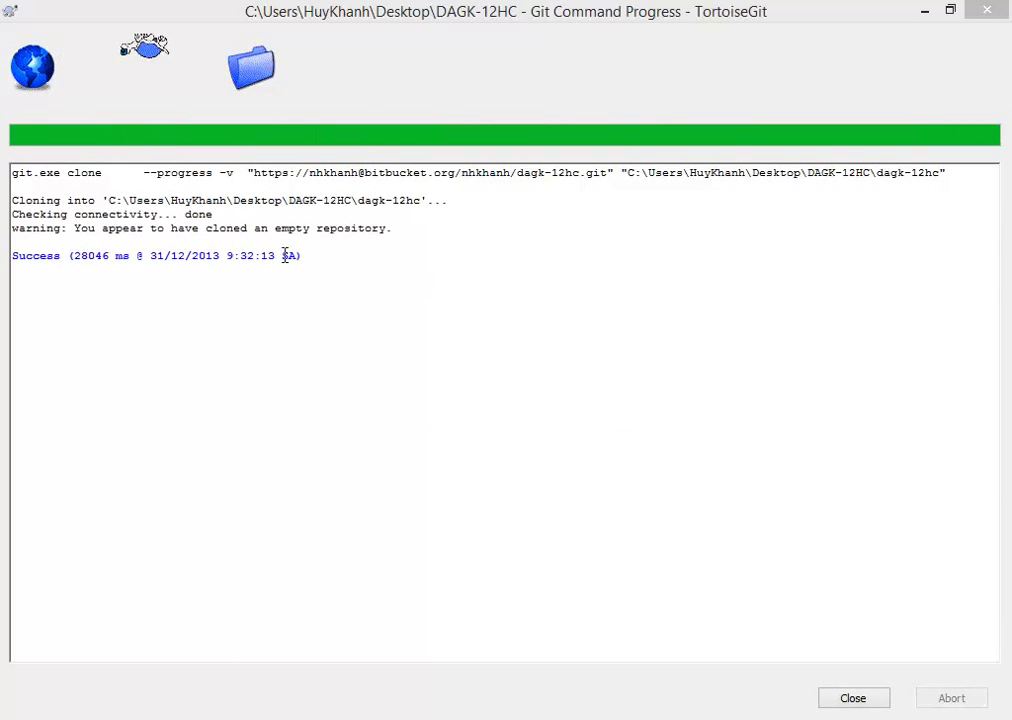
pyautogui.doubleClick(303, 229)
pyautogui.doubleClick(366, 229)
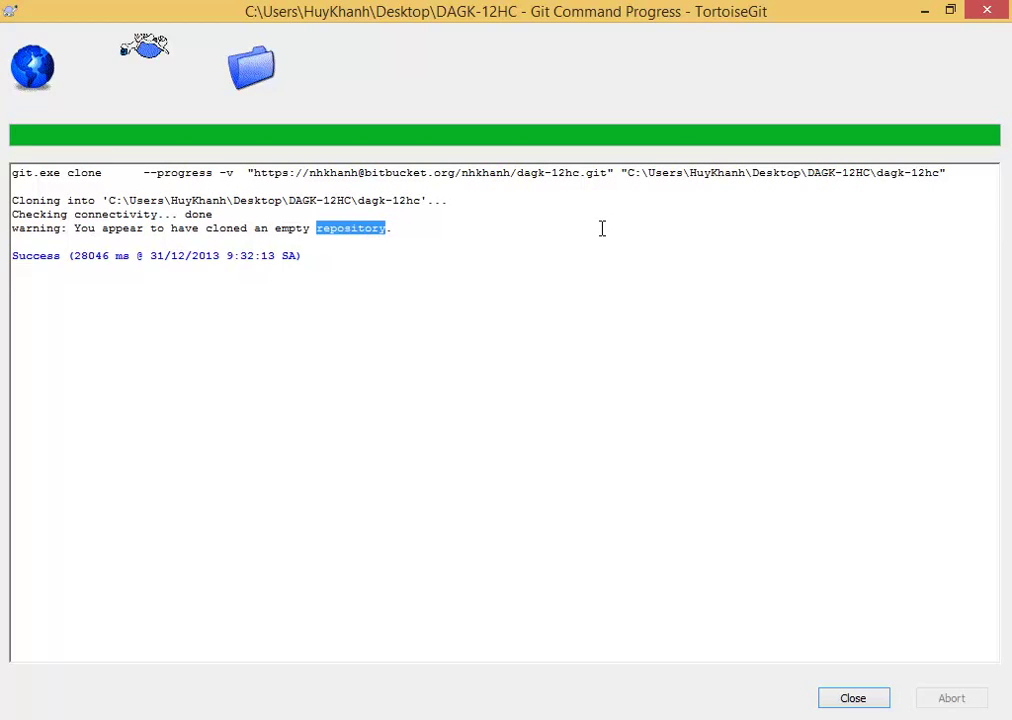
pyautogui.click(862, 698)
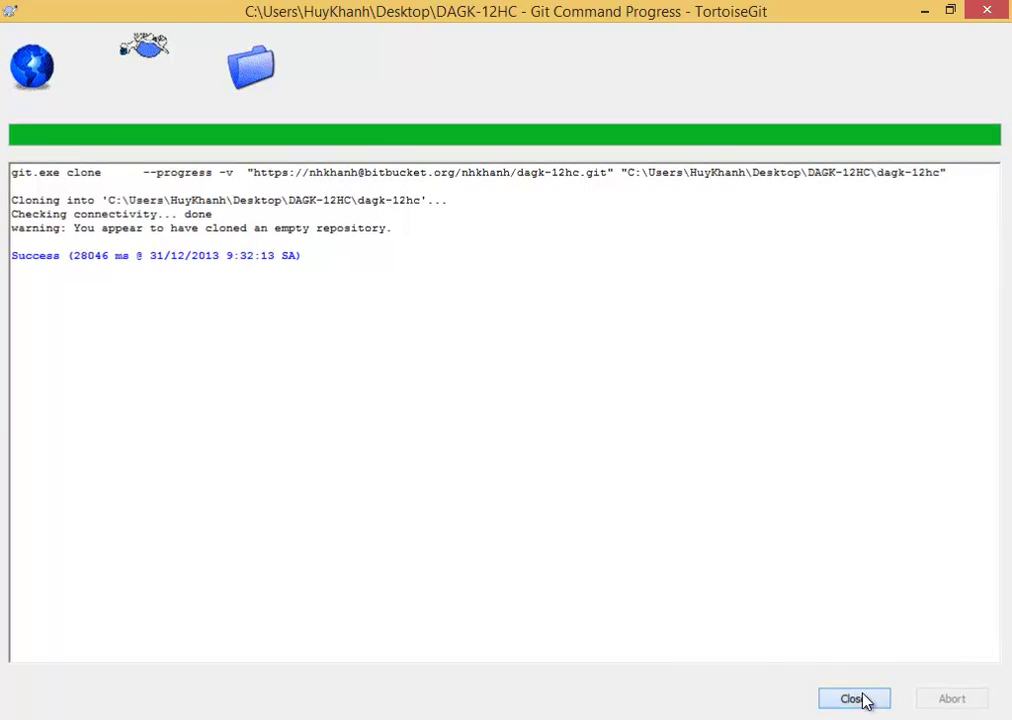
# Open the cloned dagk-12hc folder inside DAGK-12HC in File Explorer.
pyautogui.hotkey('alt', 'Tab')
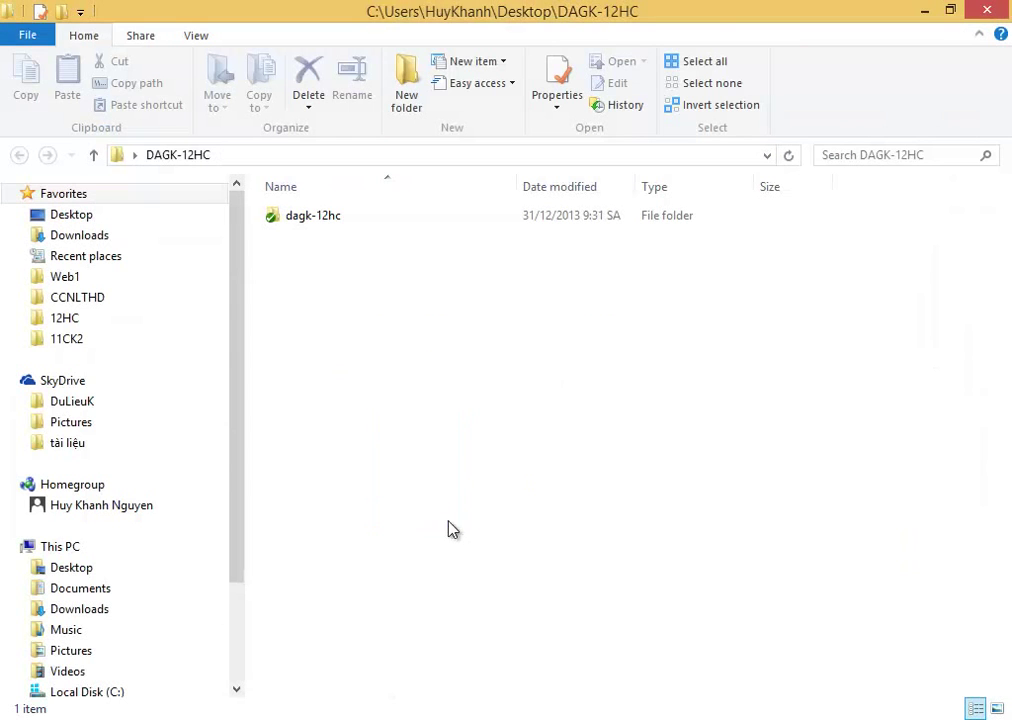
pyautogui.doubleClick(333, 232)
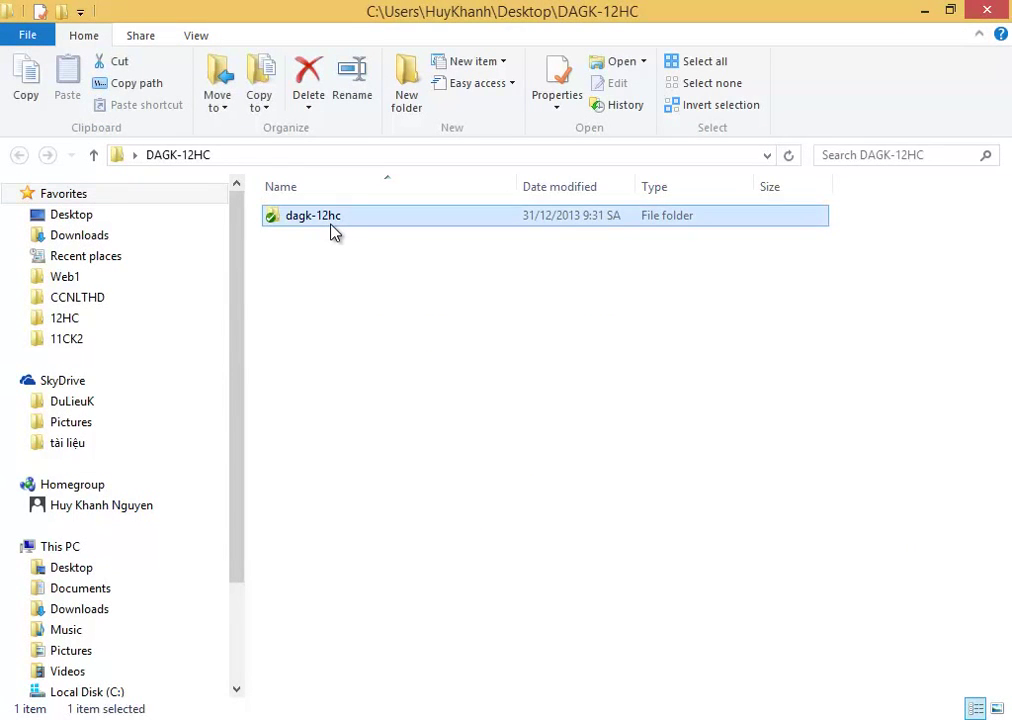
pyautogui.hotkey('alt', 'Up')
pyautogui.hotkey('alt', 'Up')
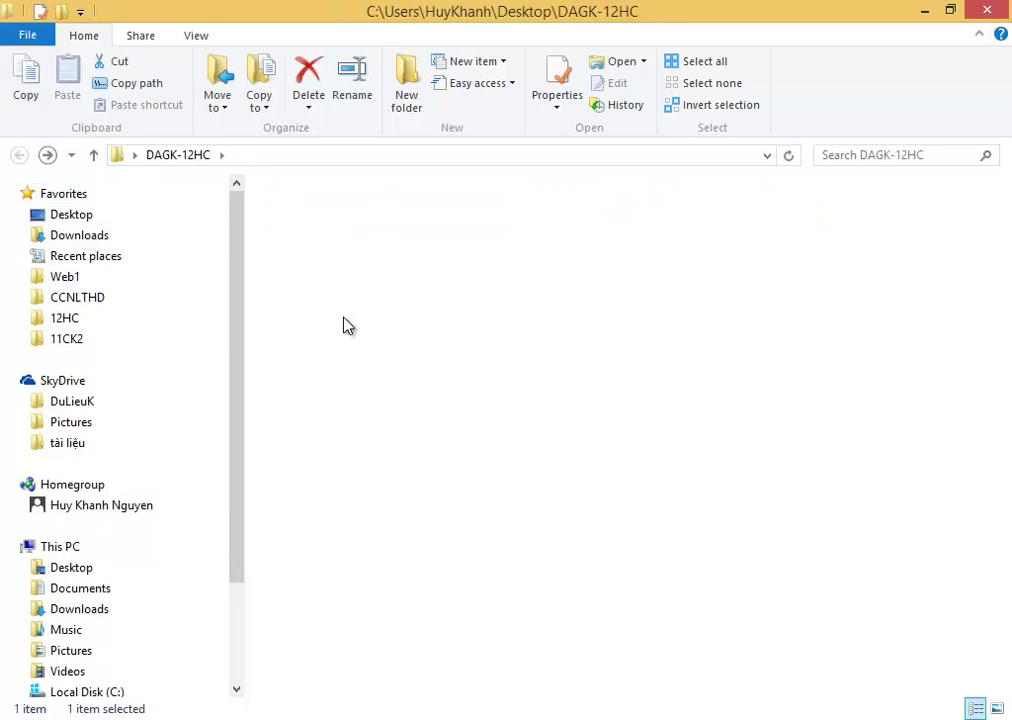
pyautogui.doubleClick(847, 327)
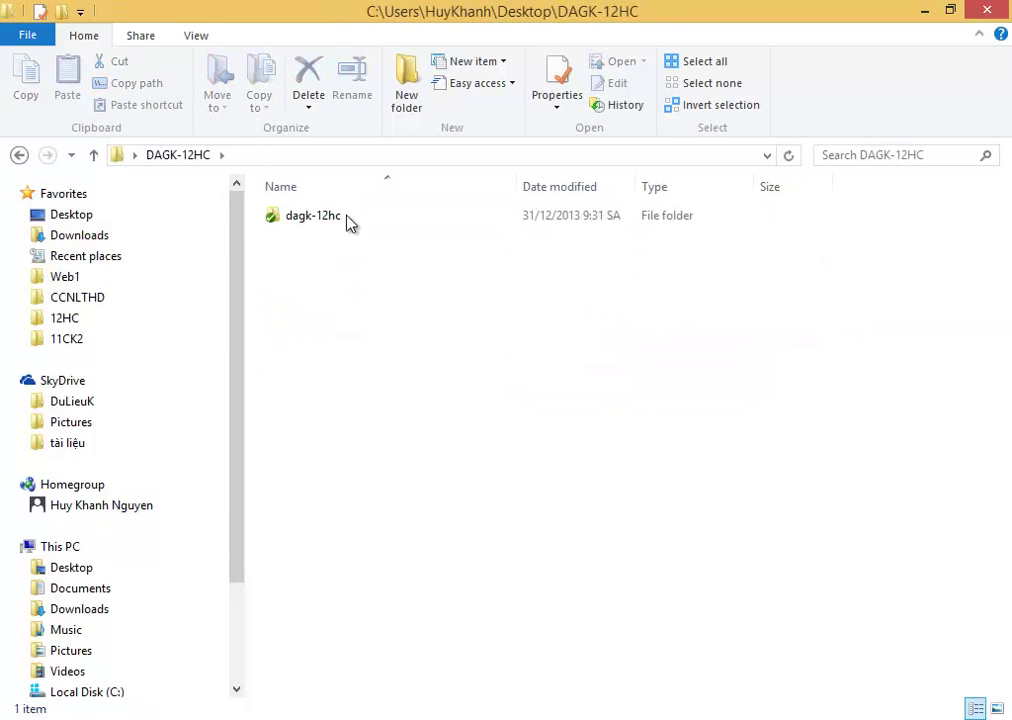
pyautogui.click(318, 219)
pyautogui.click(345, 219)
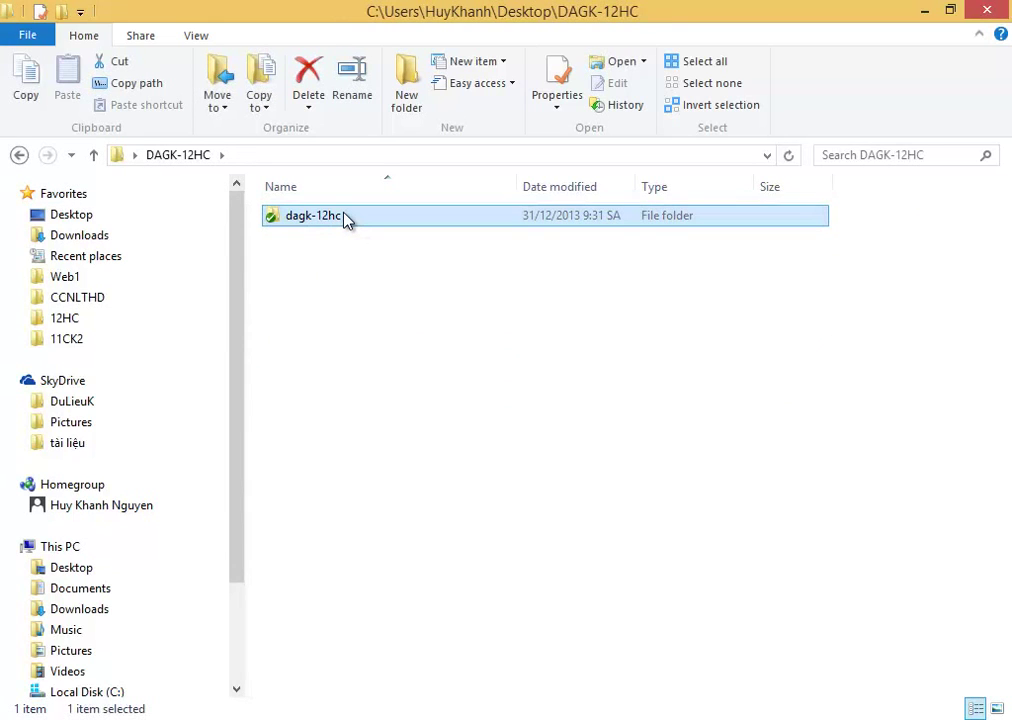
pyautogui.doubleClick(345, 219)
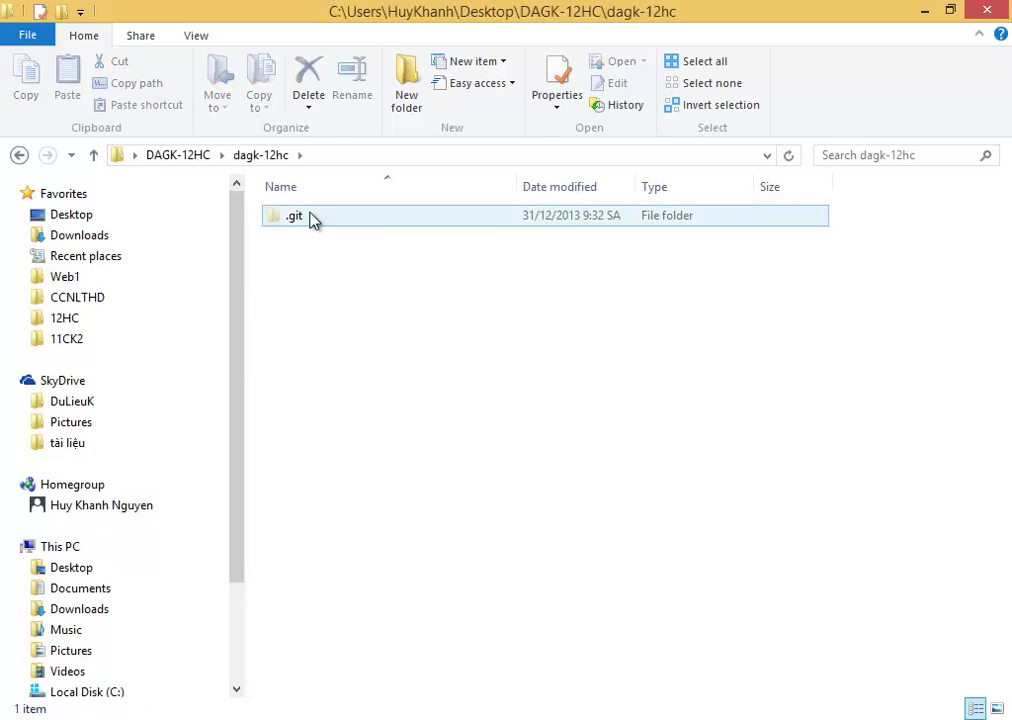
# Inspect the .git folder contents, then navigate back up to the Desktop.
pyautogui.click(323, 217)
pyautogui.doubleClick(323, 217)
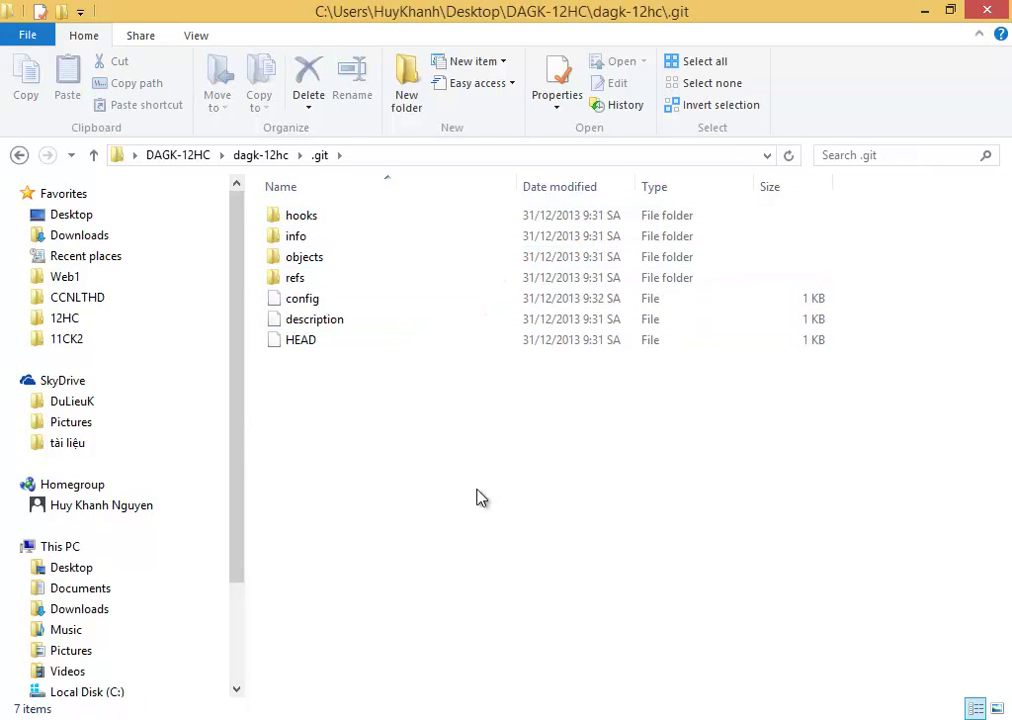
pyautogui.press('BackSpace')
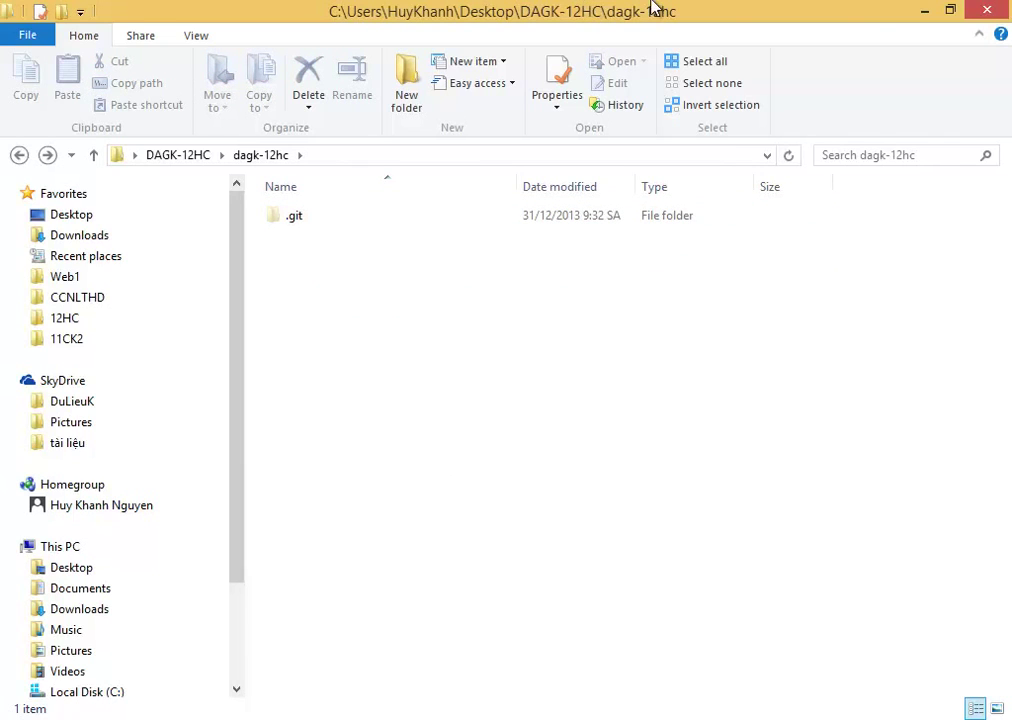
pyautogui.press('BackSpace')
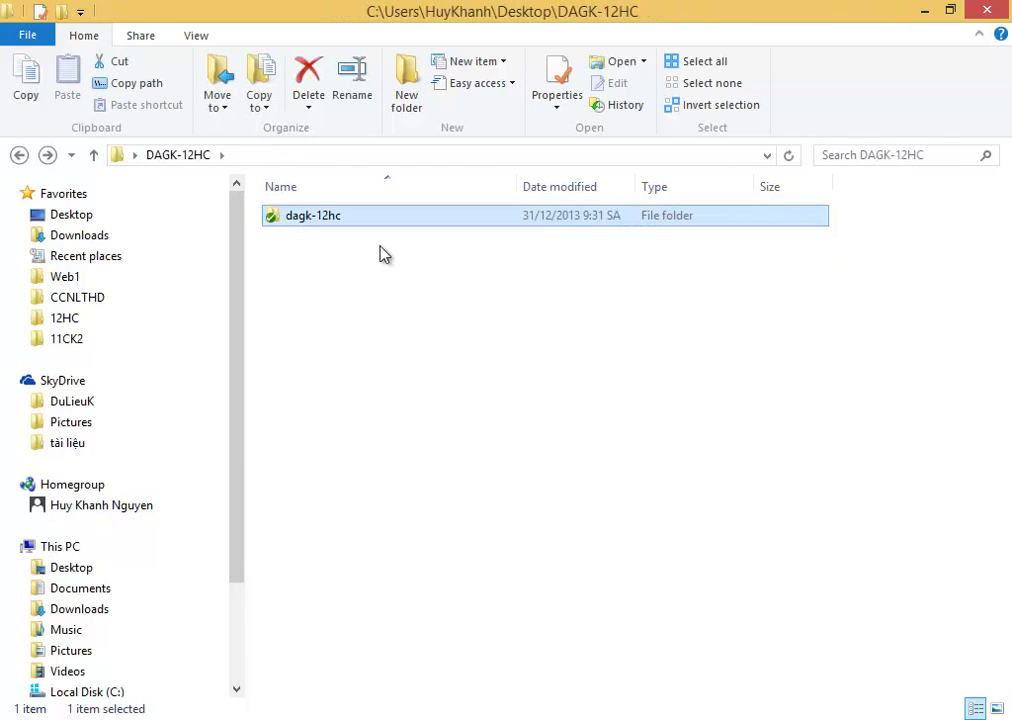
pyautogui.press('BackSpace')
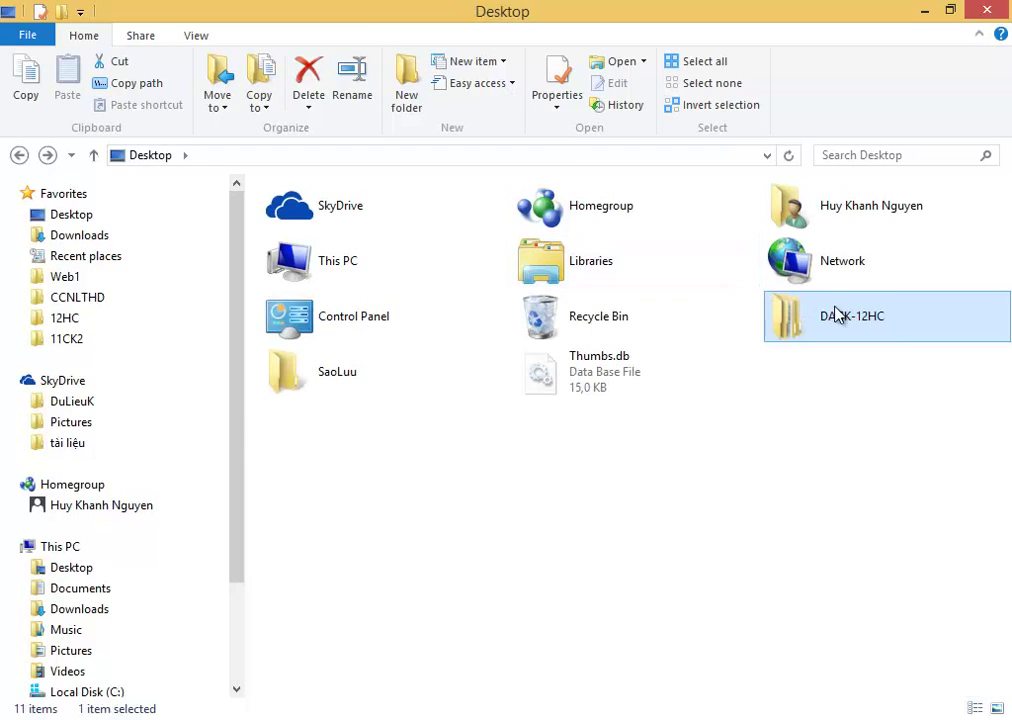
# Rename the DAGK-12HC desktop folder to Bitbucket and open it.
pyautogui.click(836, 313)
pyautogui.write('B')
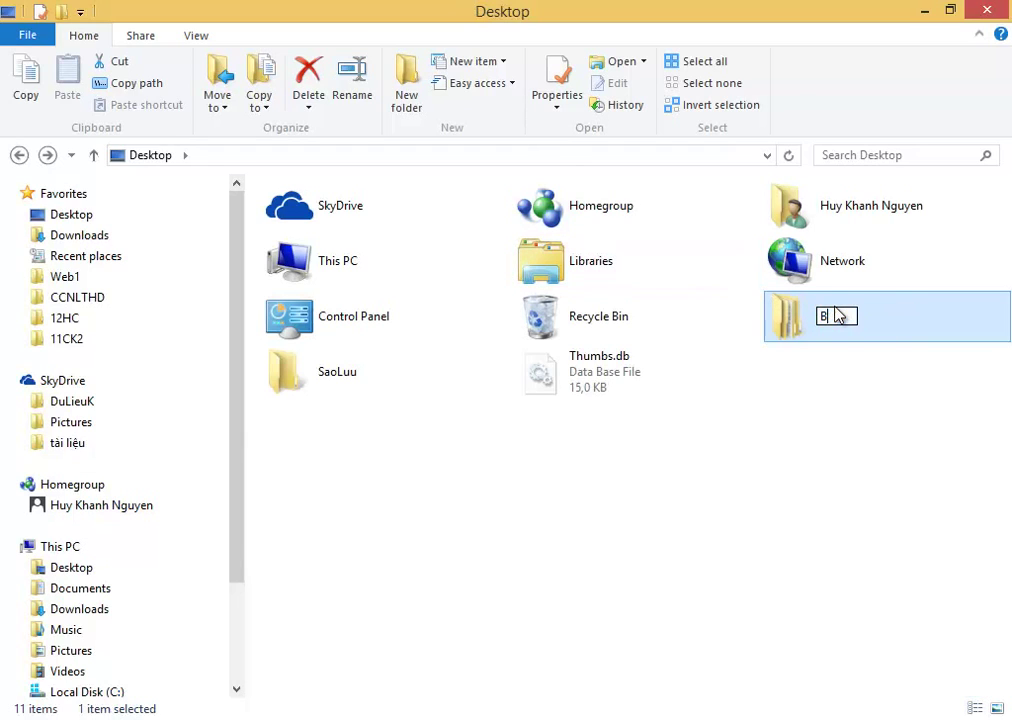
pyautogui.write('itmacket')
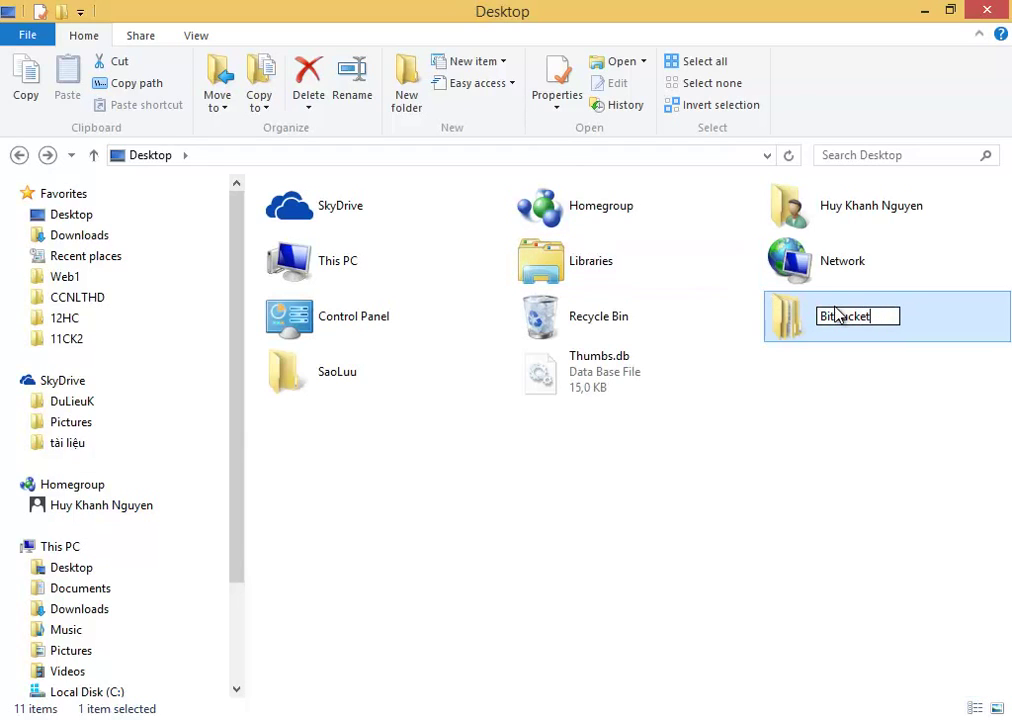
pyautogui.press('Return')
pyautogui.doubleClick(836, 314)
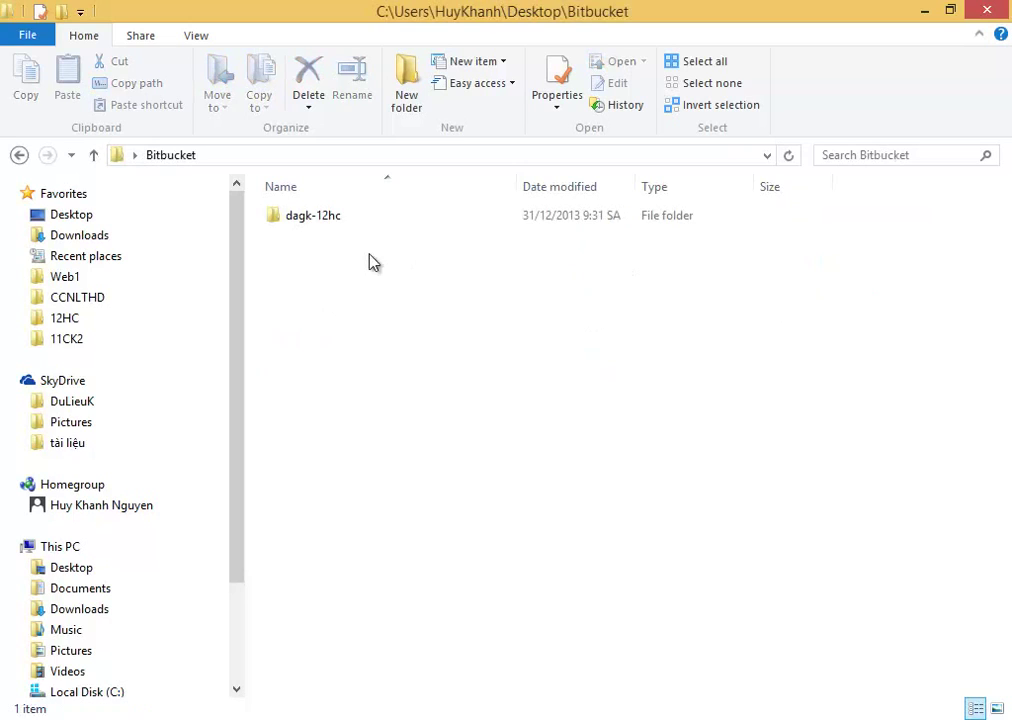
# Refresh the Bitbucket folder listing and open the dagk-12hc repository folder.
pyautogui.click(336, 222)
pyautogui.rightClick(398, 291)
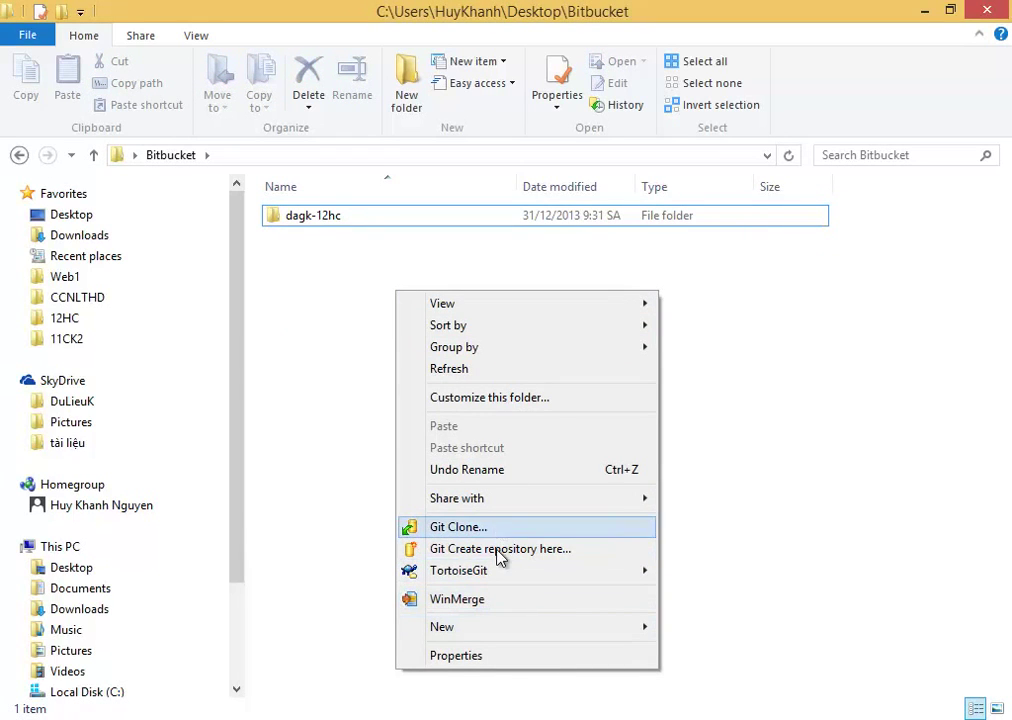
pyautogui.click(478, 370)
pyautogui.doubleClick(327, 218)
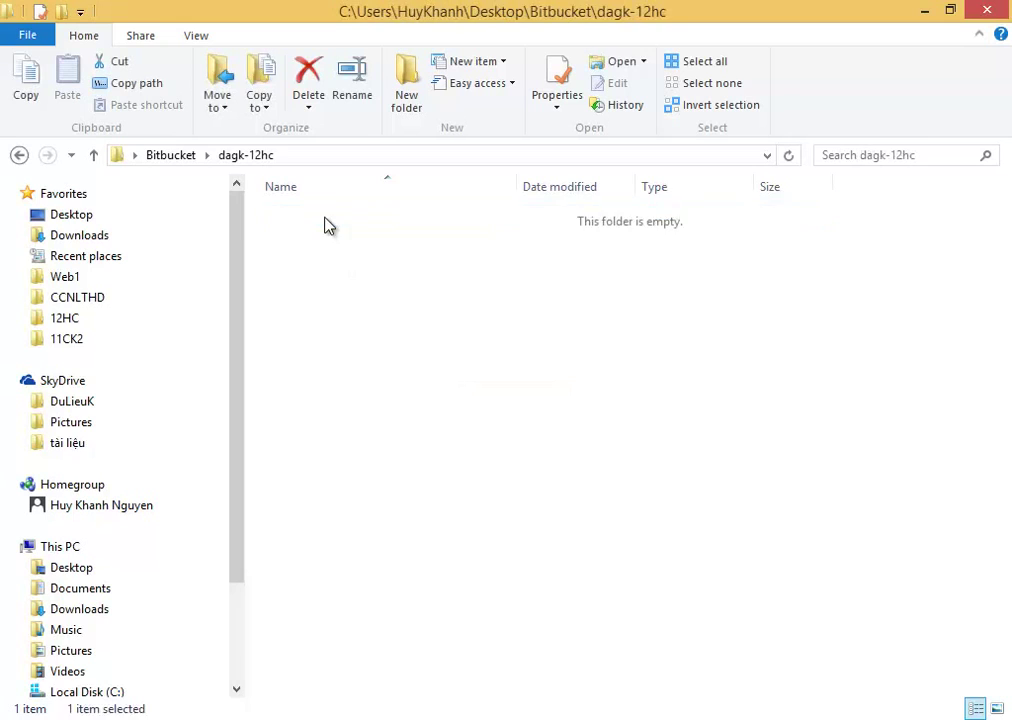
pyautogui.rightClick(405, 415)
# Create a new text file 'hello git.txt' containing 'hi' and save it.
pyautogui.moveTo(538, 384)
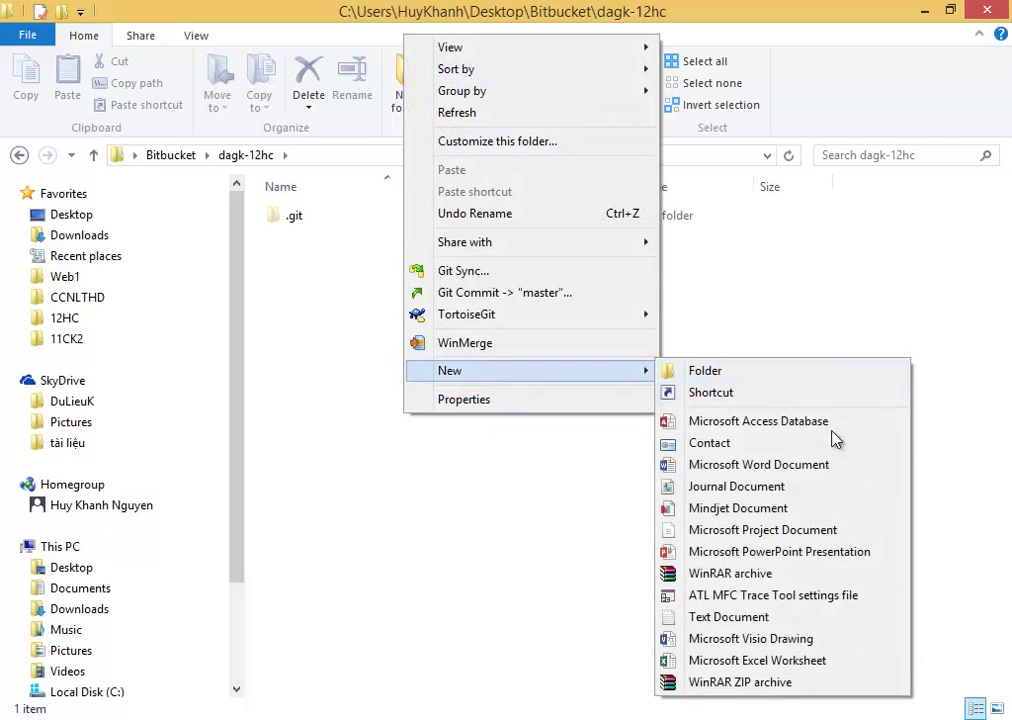
pyautogui.click(794, 619)
pyautogui.write('hello git.txt')
pyautogui.press('Return')
pyautogui.press('Return')
pyautogui.write('hi')
pyautogui.click(998, 251)
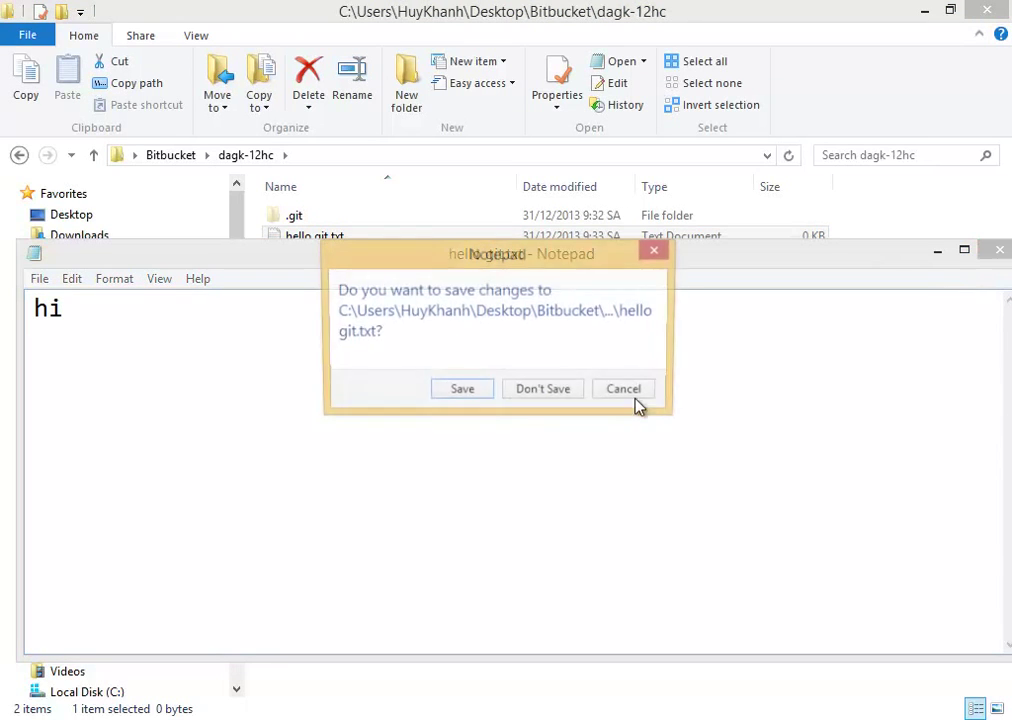
pyautogui.click(453, 394)
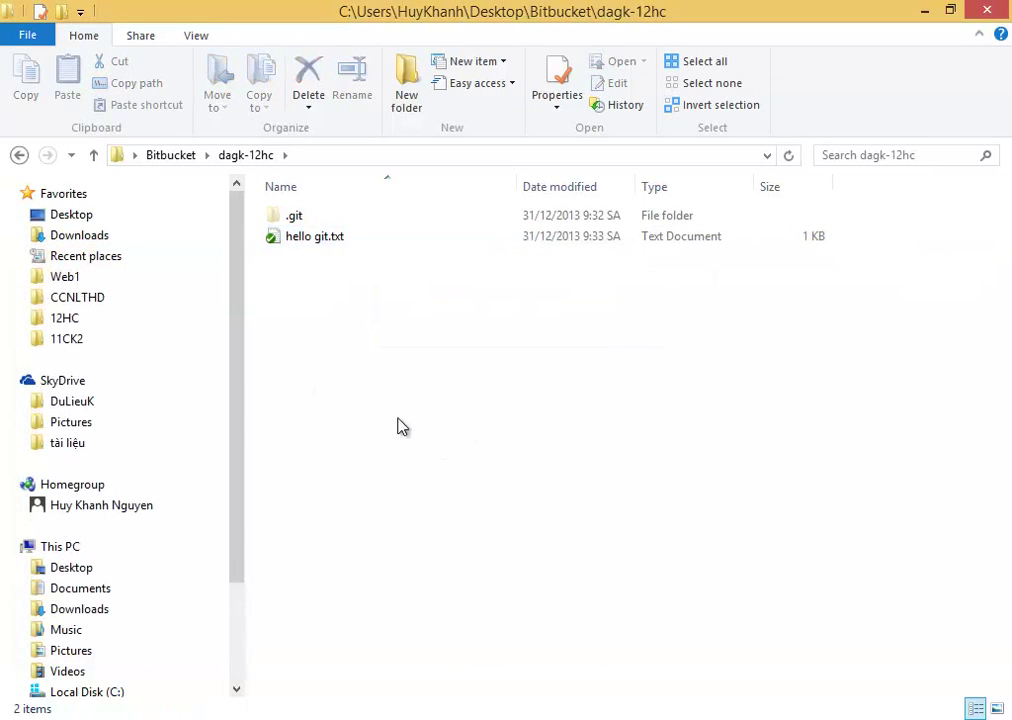
# Go up to Bitbucket and reopen dagk-12hc to refresh the listing.
pyautogui.rightClick(346, 427)
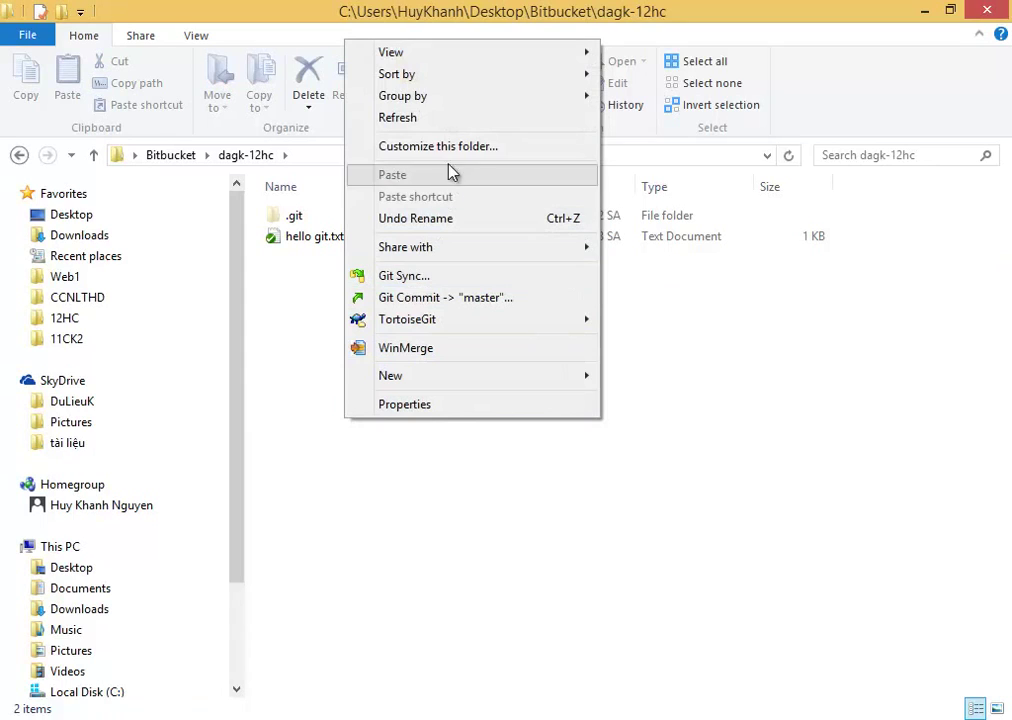
pyautogui.click(384, 540)
pyautogui.press('BackSpace')
pyautogui.press('Return')
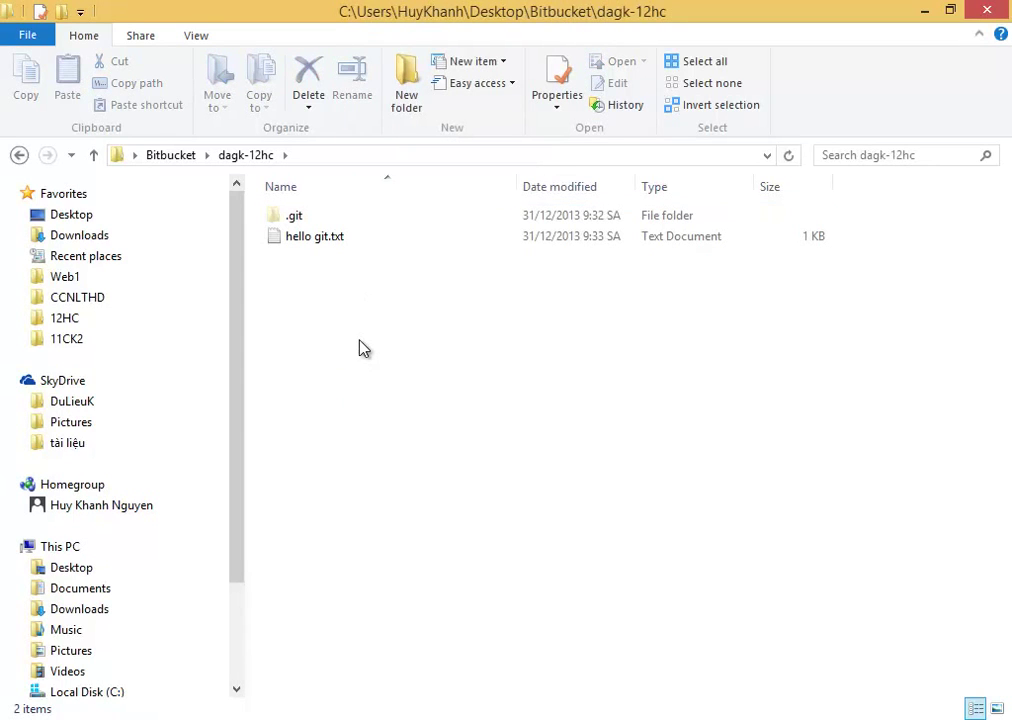
# Start a Git Commit on master for dagk-12hc and accept setting user name and email.
pyautogui.rightClick(360, 347)
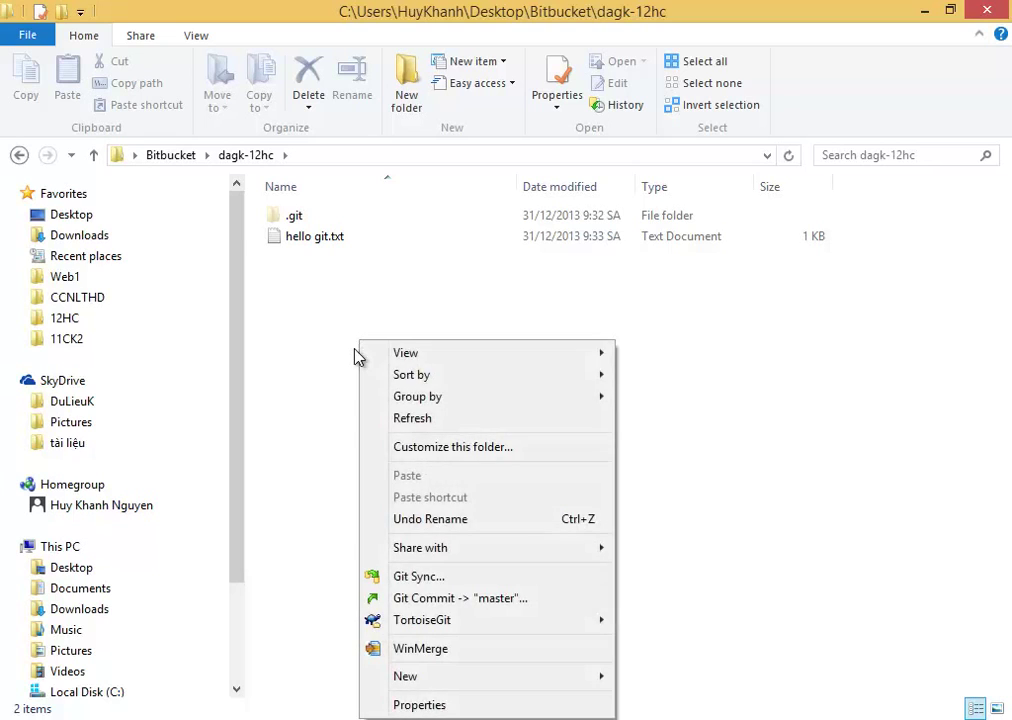
pyautogui.click(336, 370)
pyautogui.rightClick(406, 336)
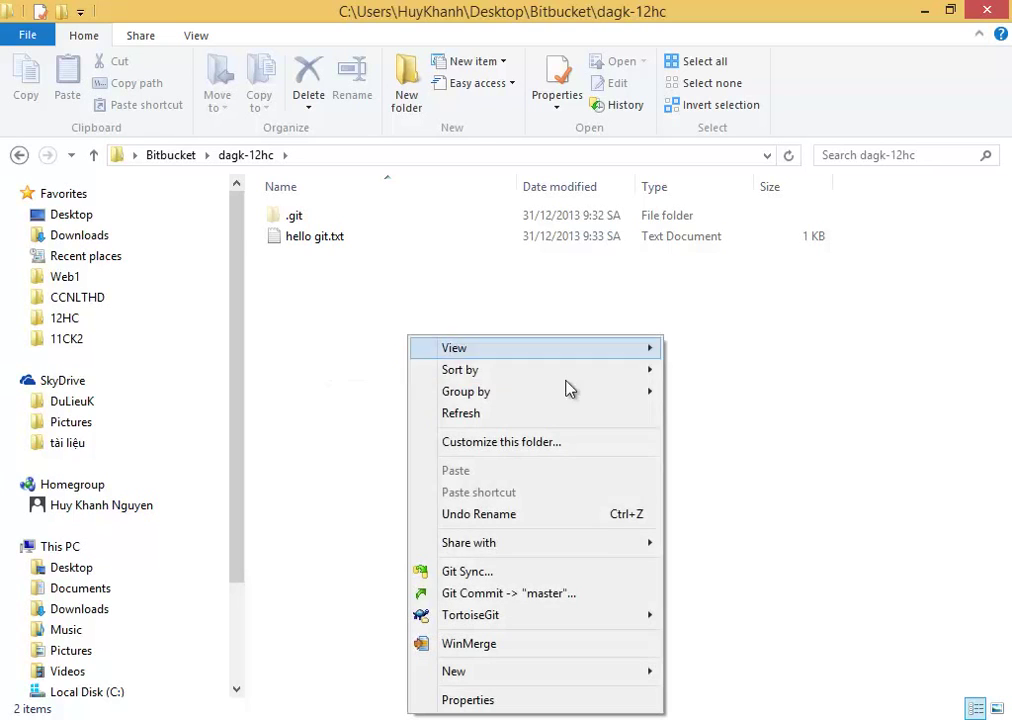
pyautogui.click(595, 601)
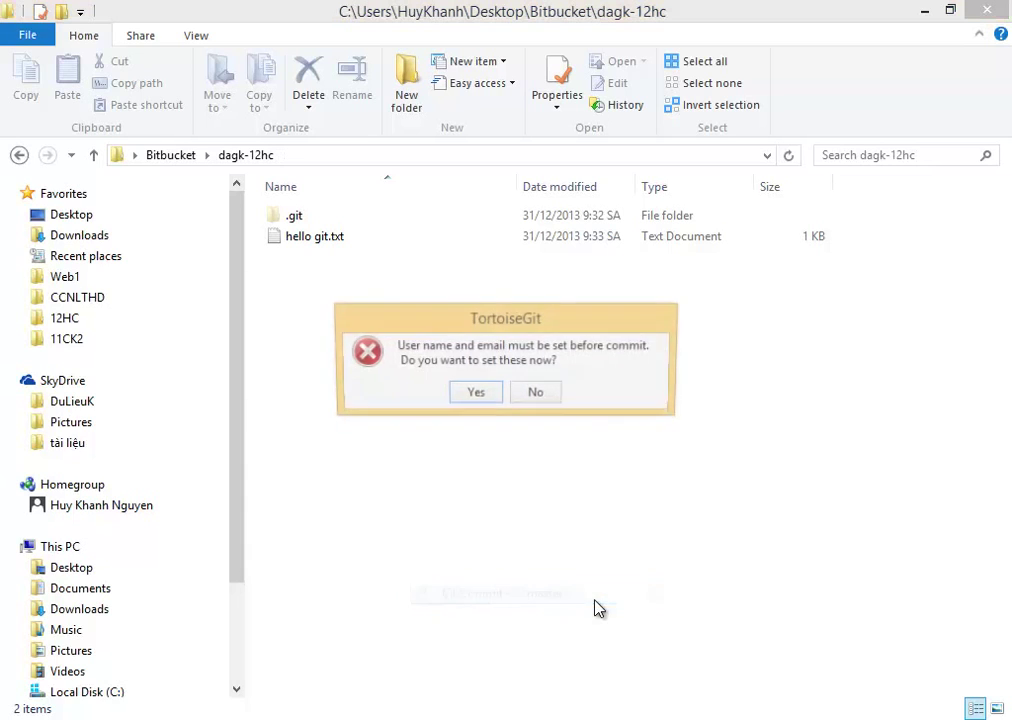
pyautogui.moveTo(572, 330); pyautogui.dragTo(643, 226)
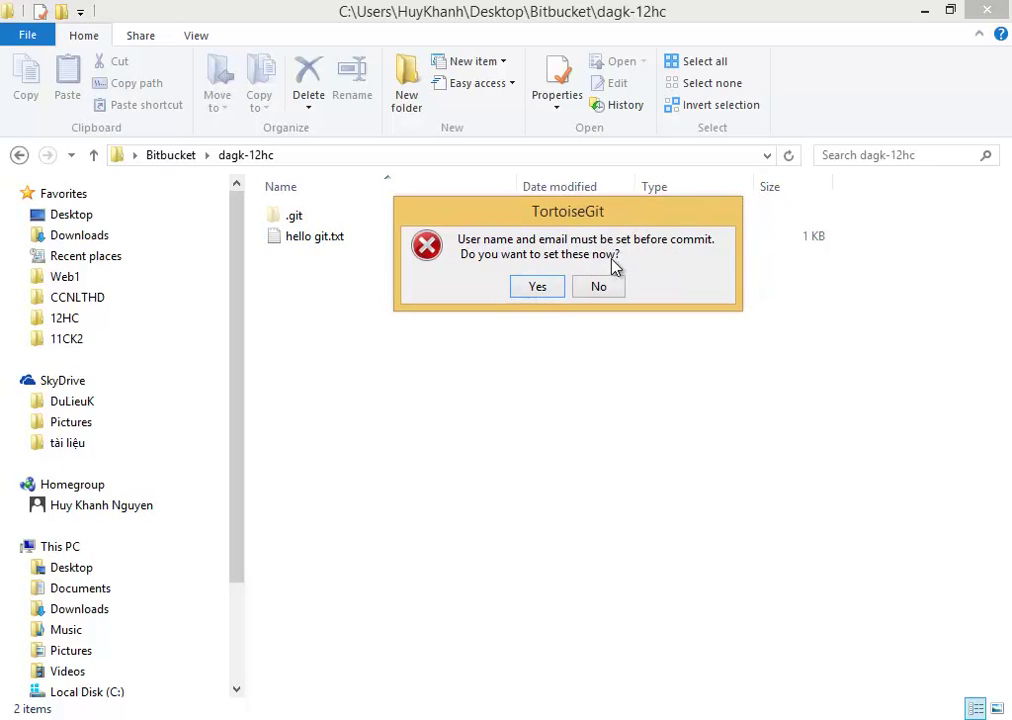
pyautogui.click(538, 287)
# Compare the Local, System and Effective config values in the Git settings.
pyautogui.click(537, 293)
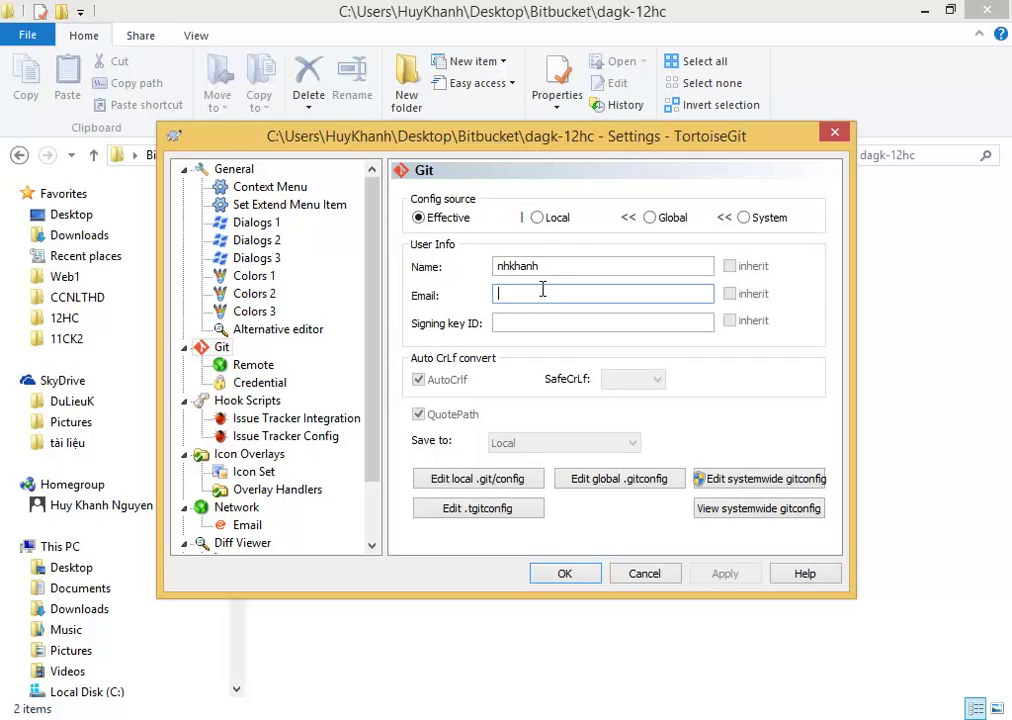
pyautogui.click(546, 220)
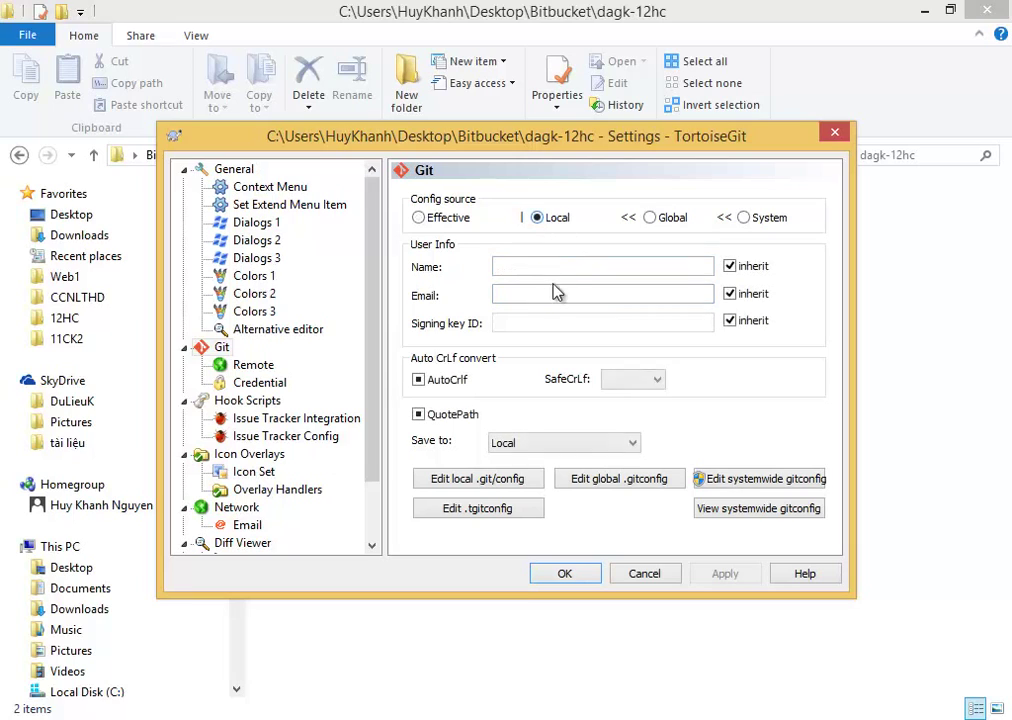
pyautogui.click(744, 217)
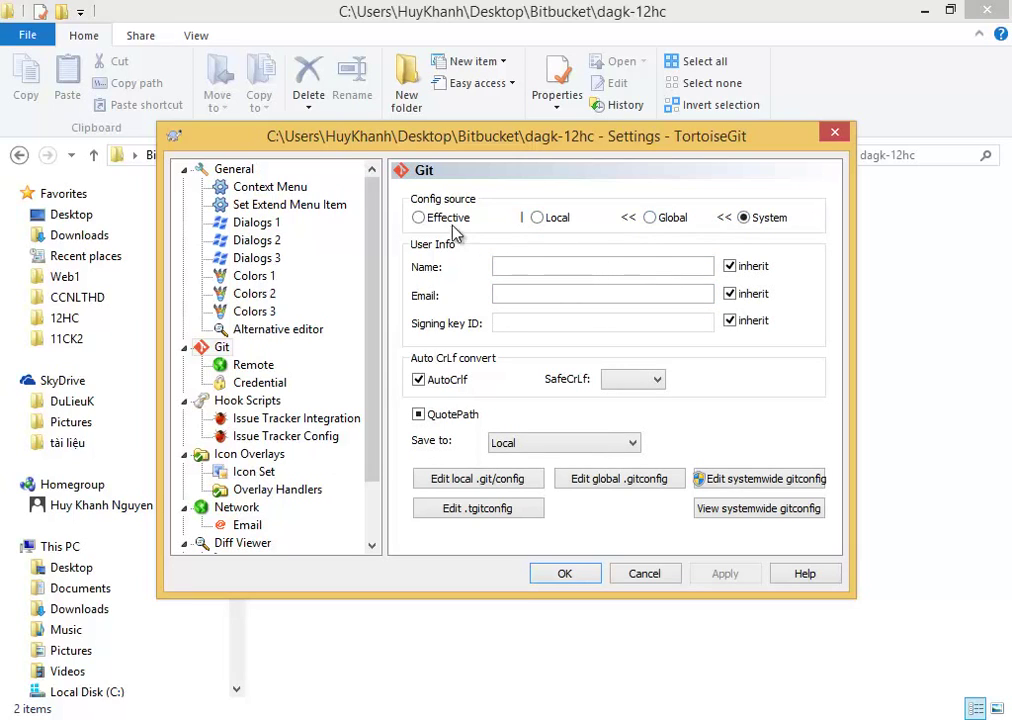
pyautogui.click(419, 217)
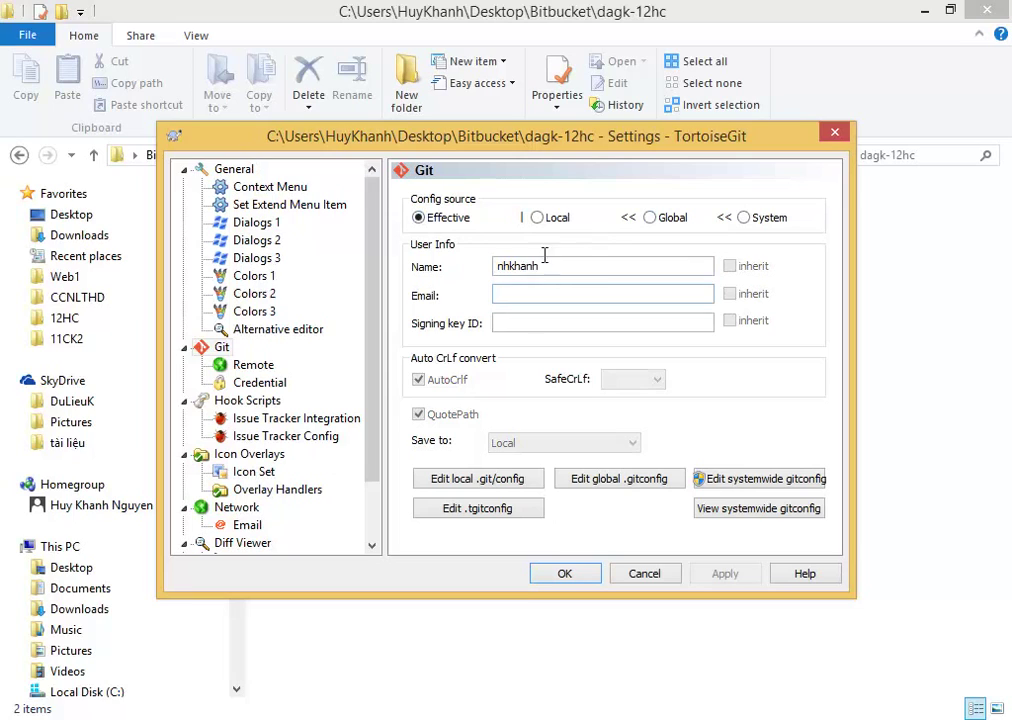
pyautogui.click(537, 217)
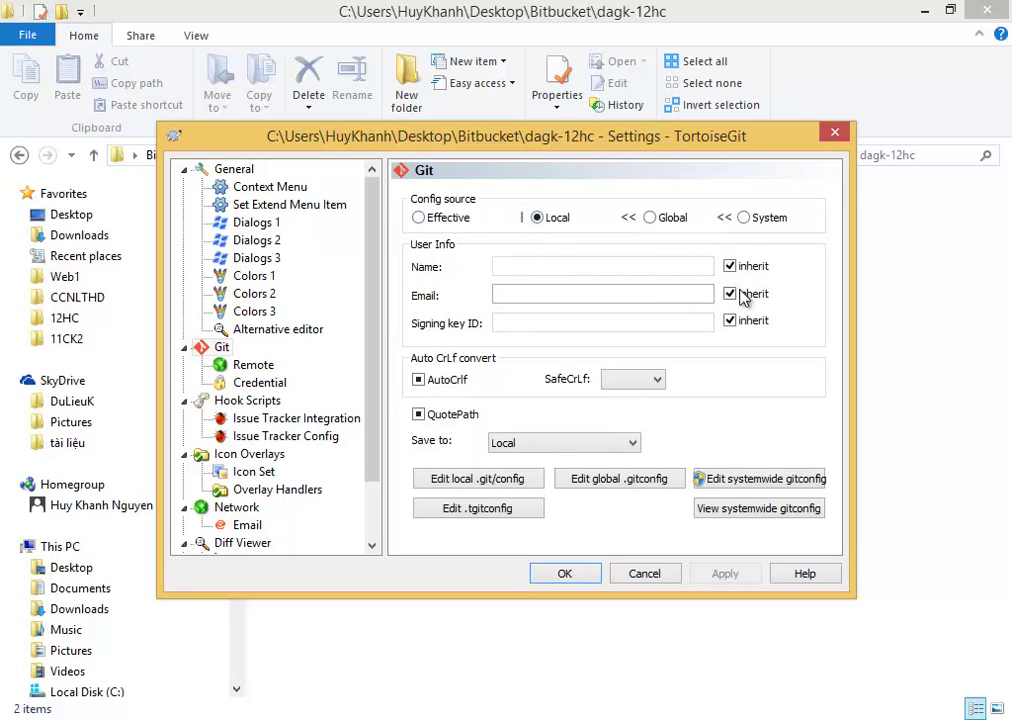
pyautogui.click(744, 217)
# Untick inherit, enter the user name and email, and save them to the Local config.
pyautogui.click(730, 266)
pyautogui.click(730, 293)
pyautogui.click(658, 266)
pyautogui.press('Tab')
pyautogui.press('Tab')
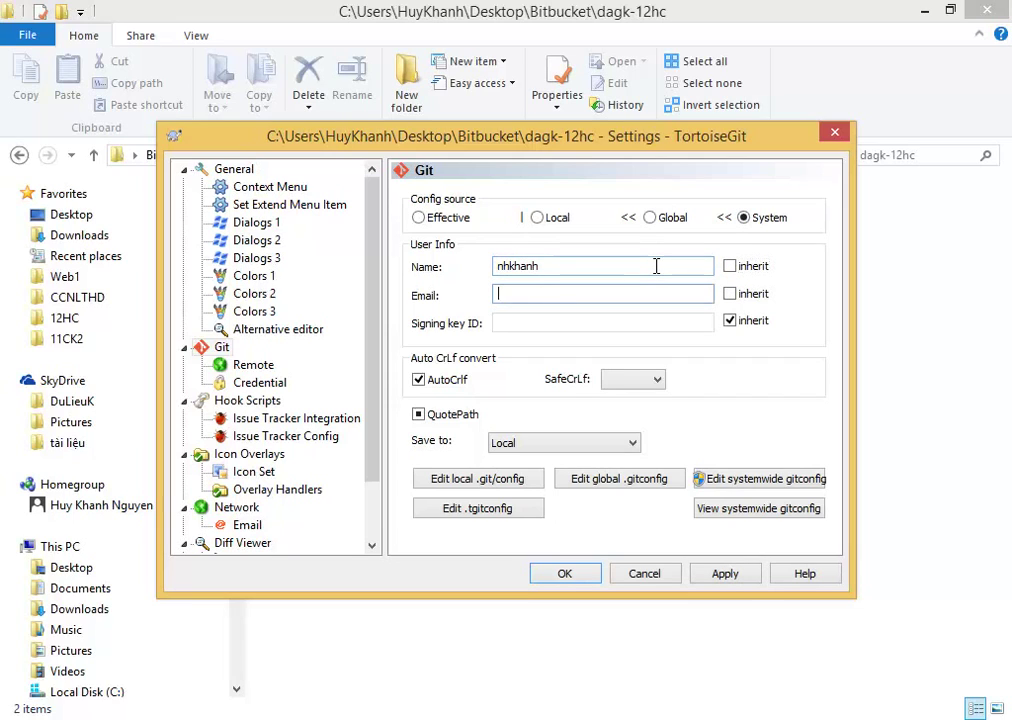
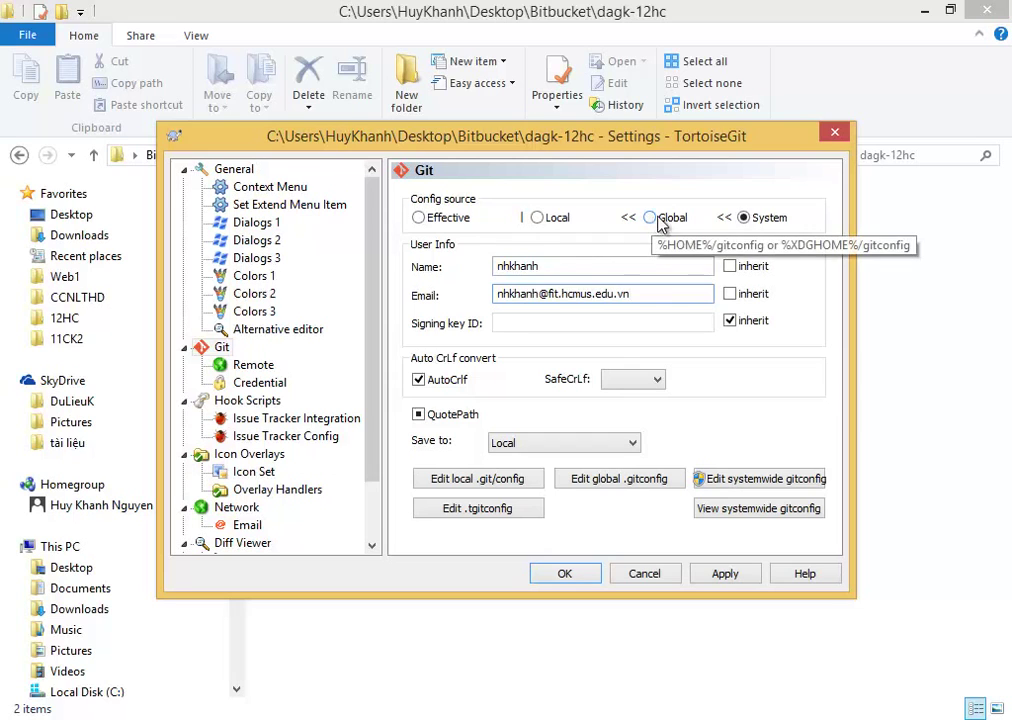
pyautogui.click(557, 584)
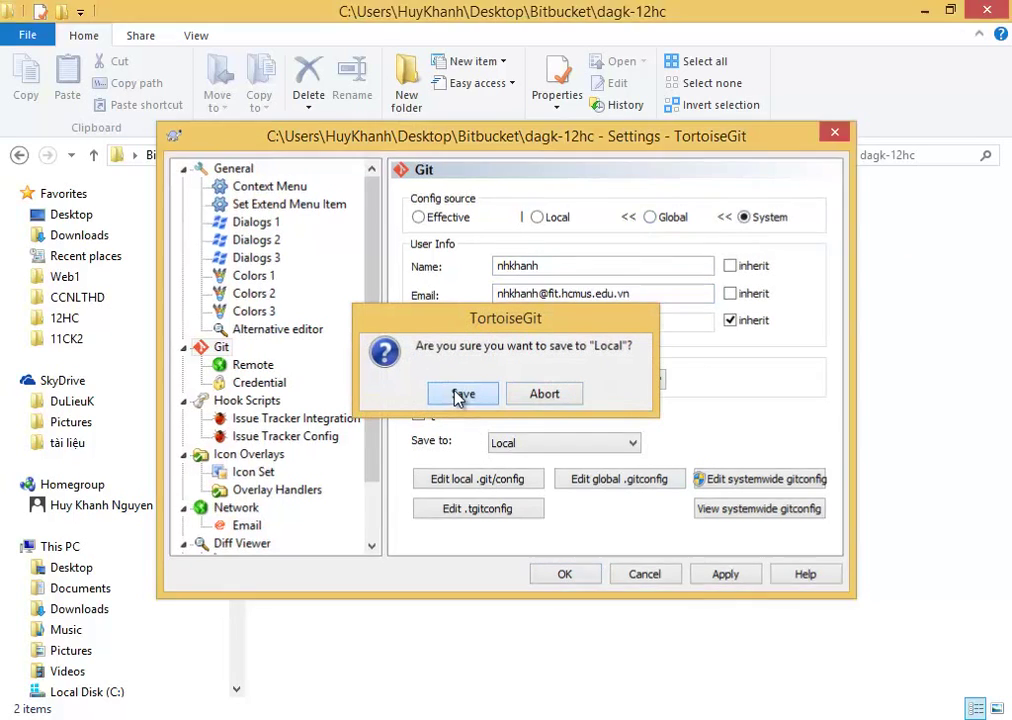
pyautogui.click(462, 395)
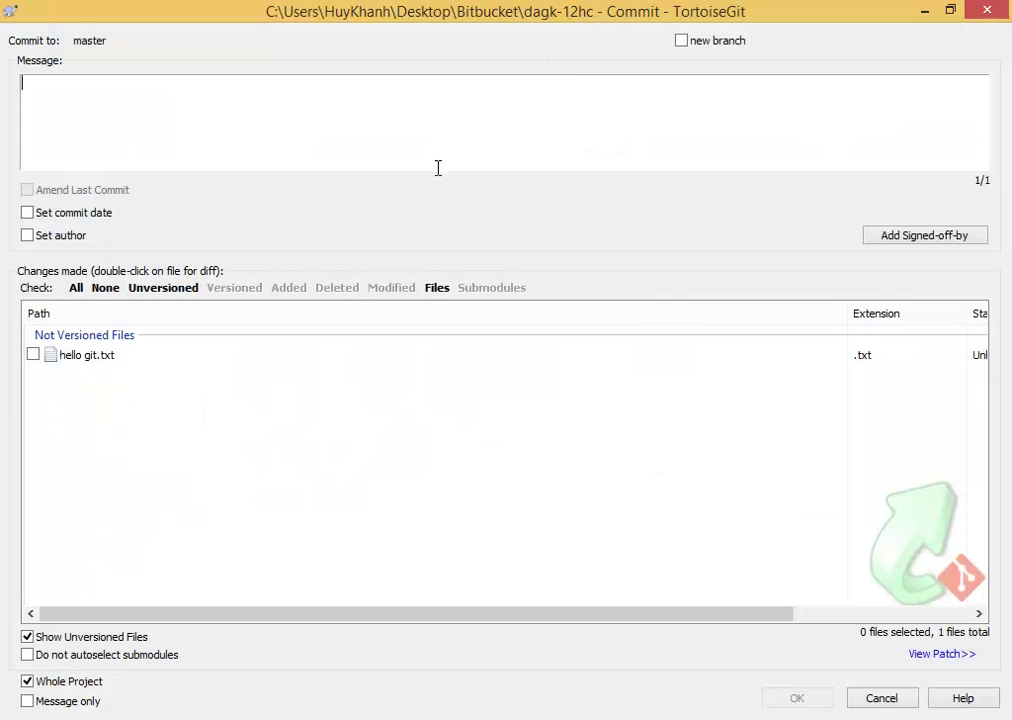
# Commit hello git.txt with the message '+ hello'.
pyautogui.click(256, 362)
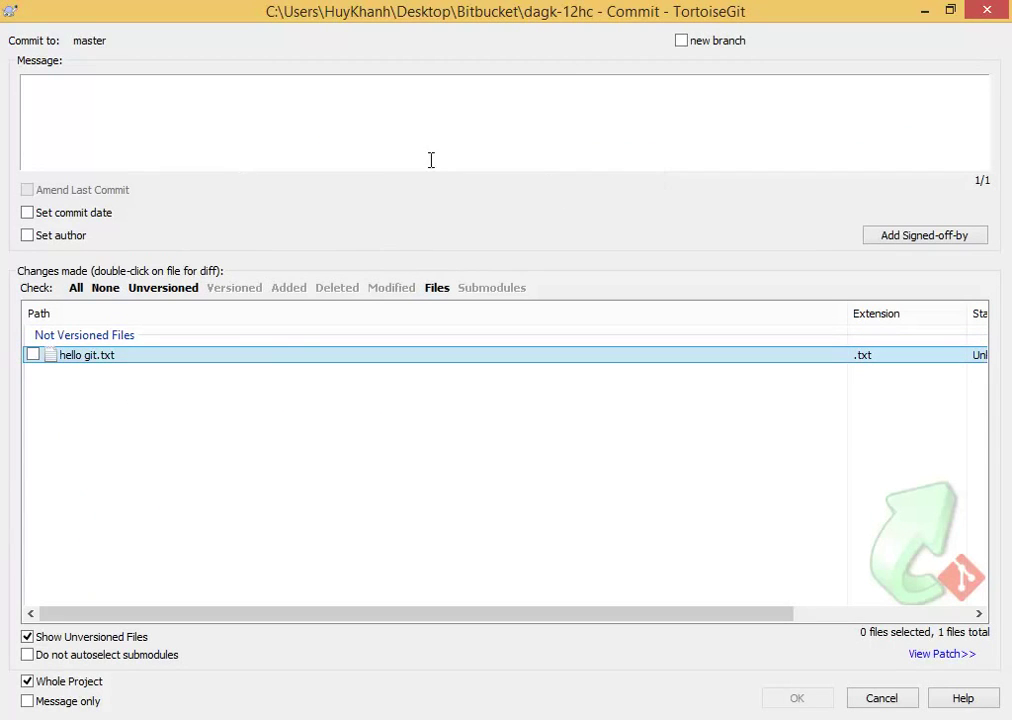
pyautogui.click(130, 107)
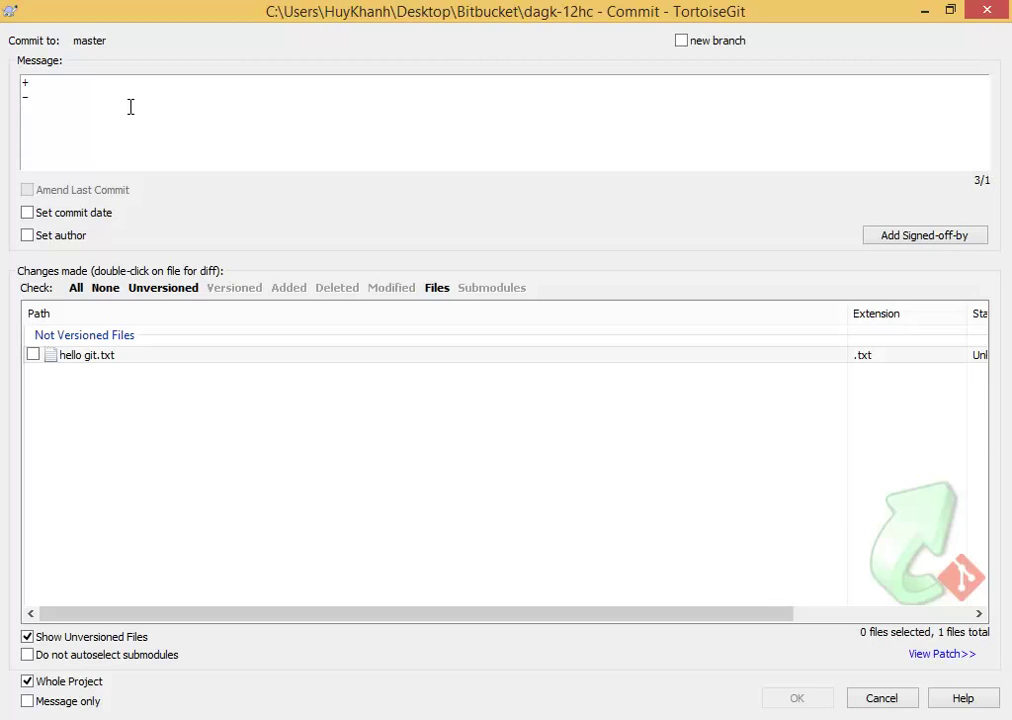
pyautogui.hotkey('shift', 'Up')
pyautogui.hotkey('shift', 'Up')
pyautogui.hotkey('shift', 'Down')
pyautogui.press('BackSpace')
pyautogui.write('hello')
pyautogui.click(271, 115)
pyautogui.click(32, 356)
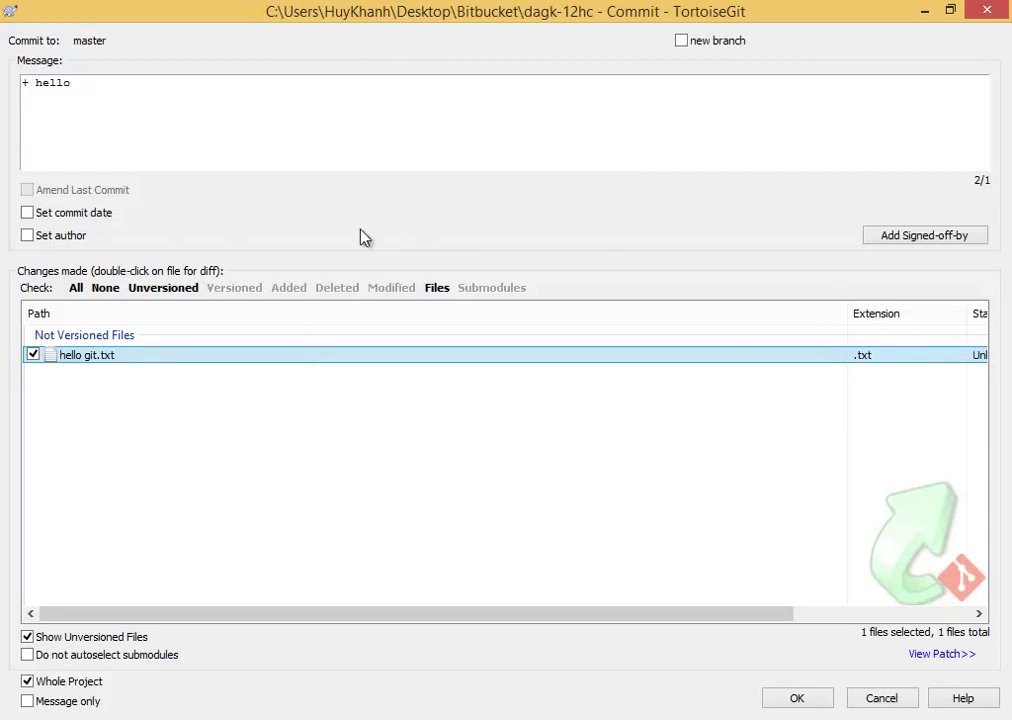
pyautogui.click(797, 699)
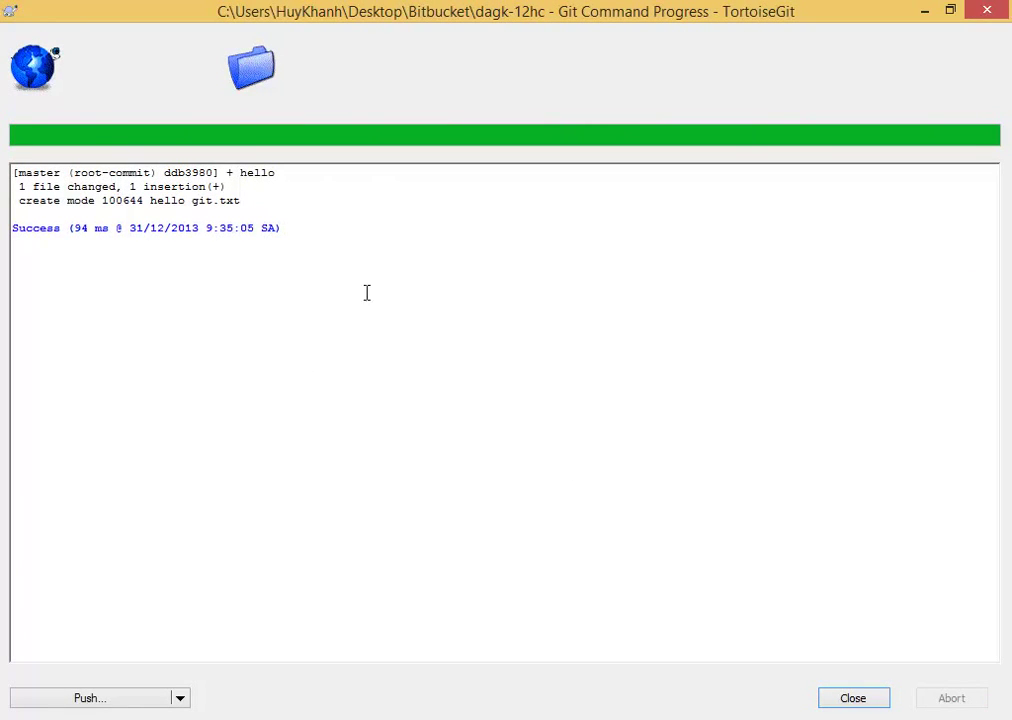
# Review the commit output and the .git folder, then return to the Bitbucket page.
pyautogui.hotkey('ctrl', 'a')
pyautogui.moveTo(350, 228); pyautogui.dragTo(446, 312)
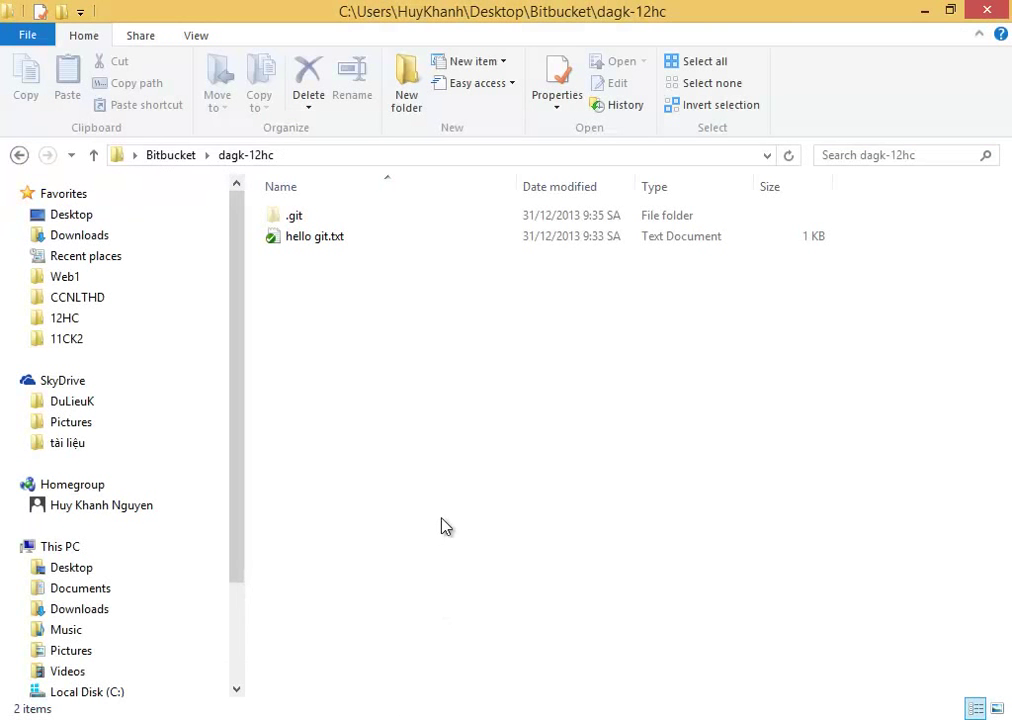
pyautogui.doubleClick(345, 220)
pyautogui.moveTo(542, 536); pyautogui.dragTo(753, 593)
pyautogui.press('BackSpace')
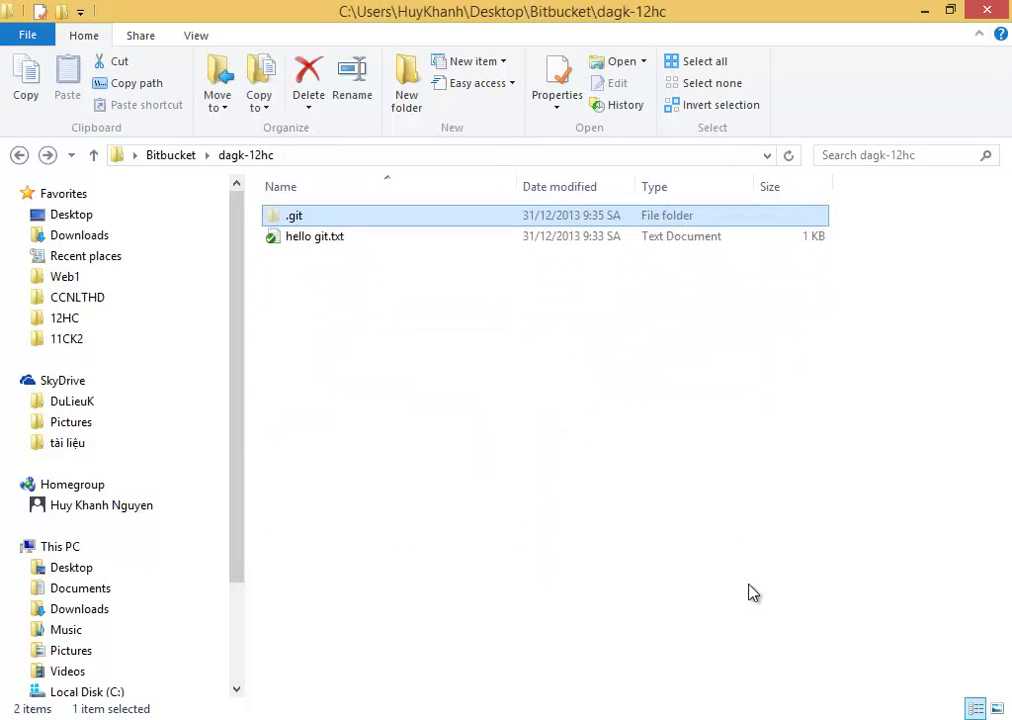
pyautogui.hotkey('alt', 'Tab')
# Check the DAGK-12HC Source page on Bitbucket, which is still empty.
pyautogui.click(497, 385)
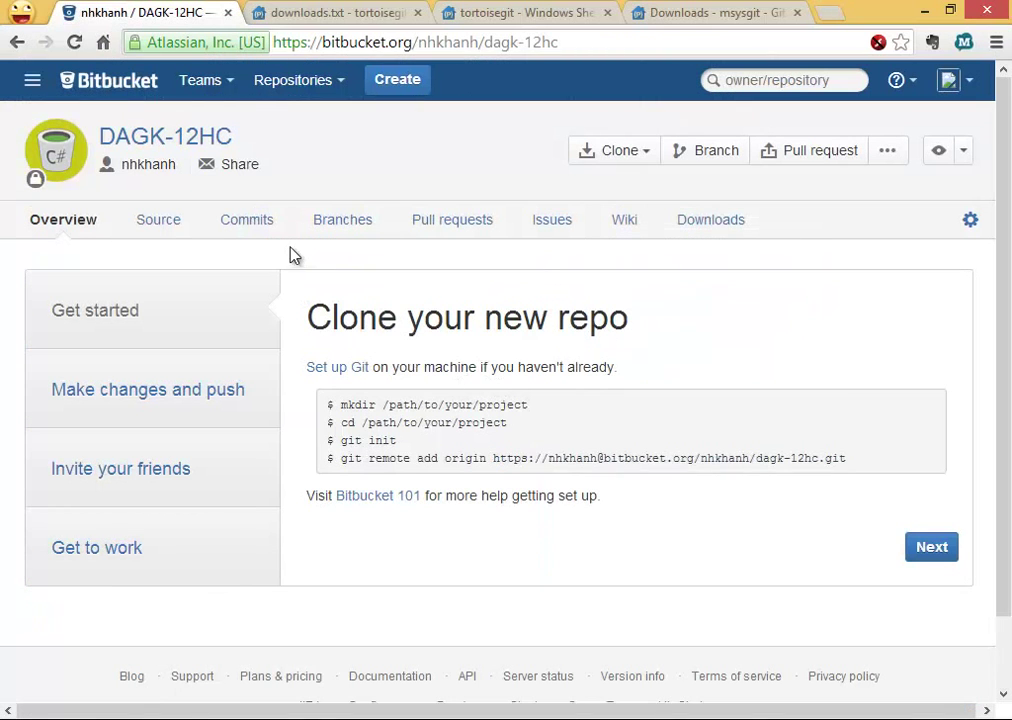
pyautogui.click(165, 236)
pyautogui.scroll(-2, 296, 264)
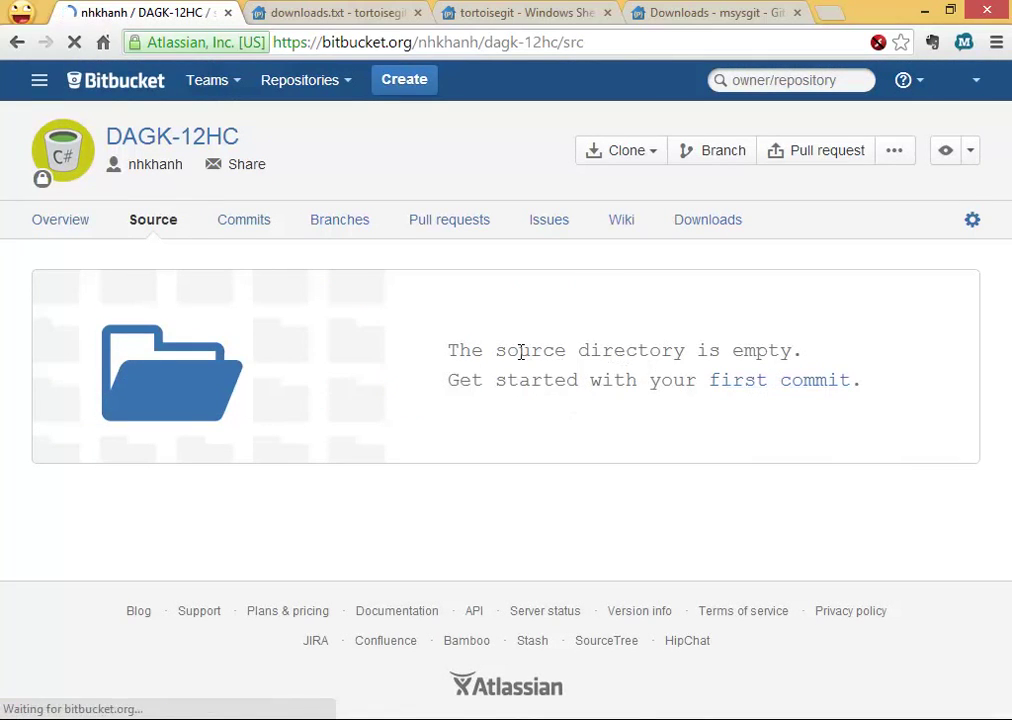
pyautogui.moveTo(520, 351); pyautogui.dragTo(726, 424)
pyautogui.click(727, 431)
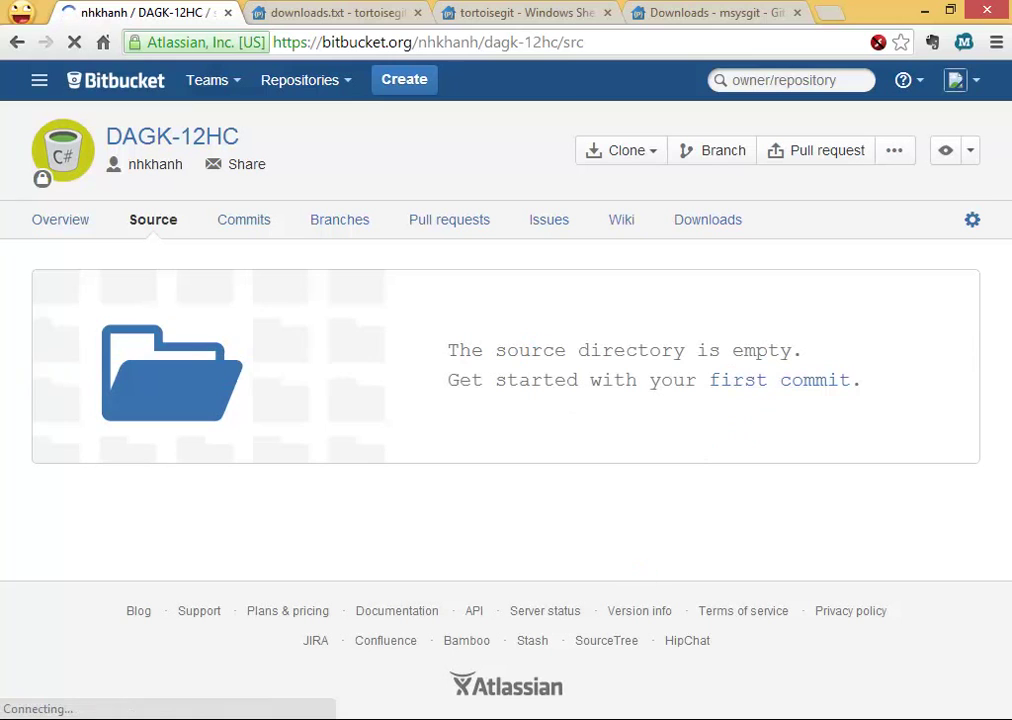
# Push master to origin using the account password, then close the progress window.
pyautogui.click(515, 648)
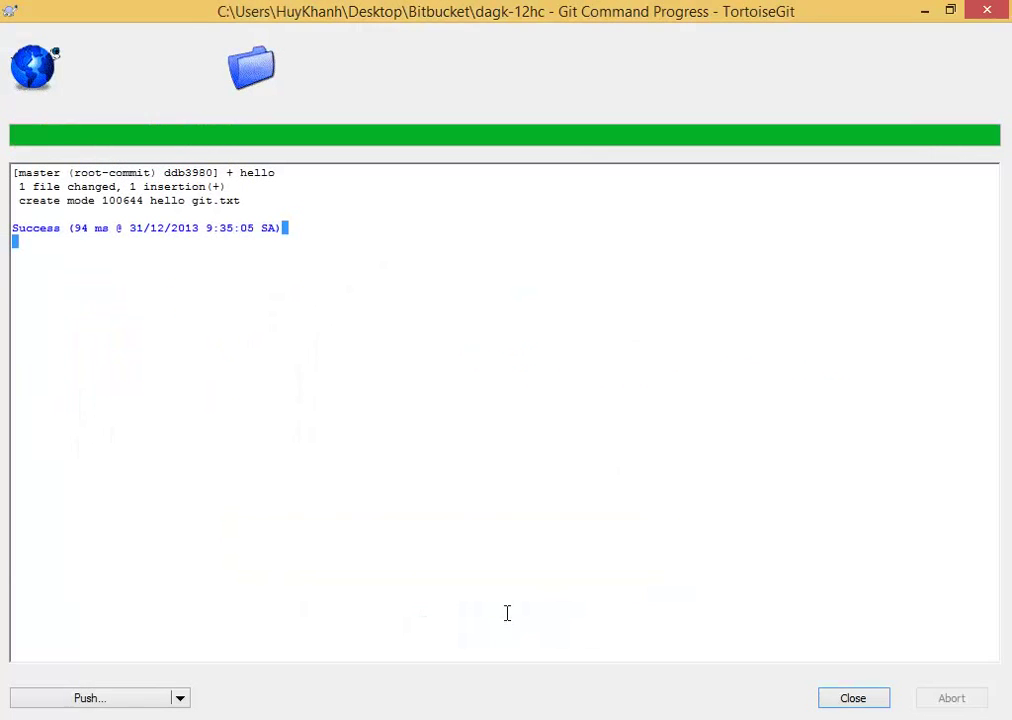
pyautogui.click(88, 697)
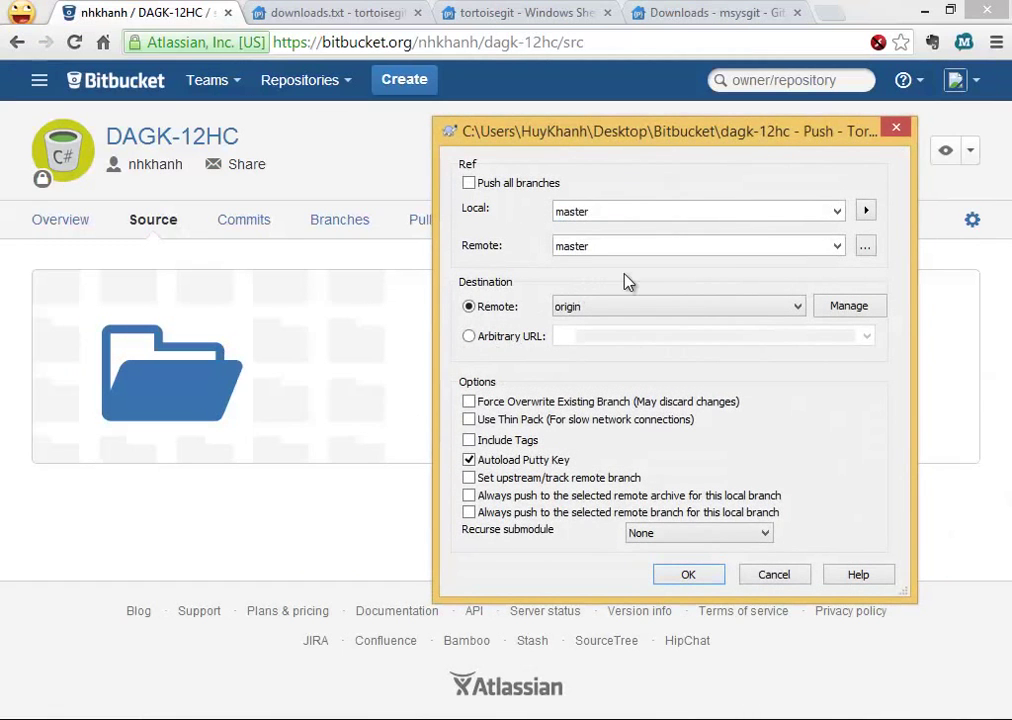
pyautogui.click(706, 578)
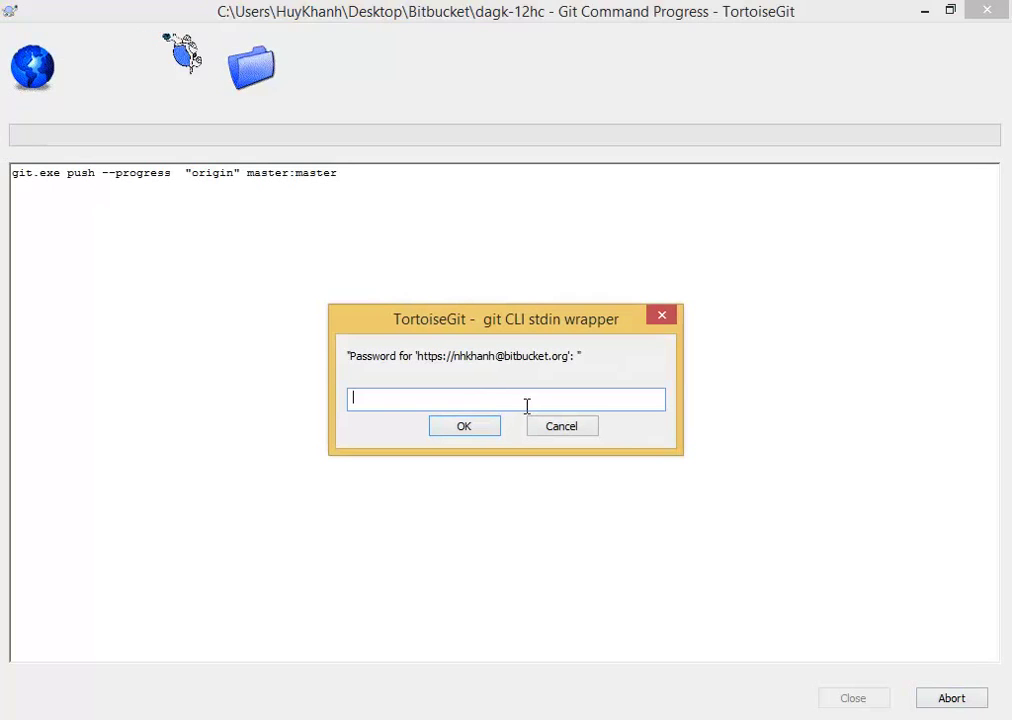
pyautogui.write('**********')
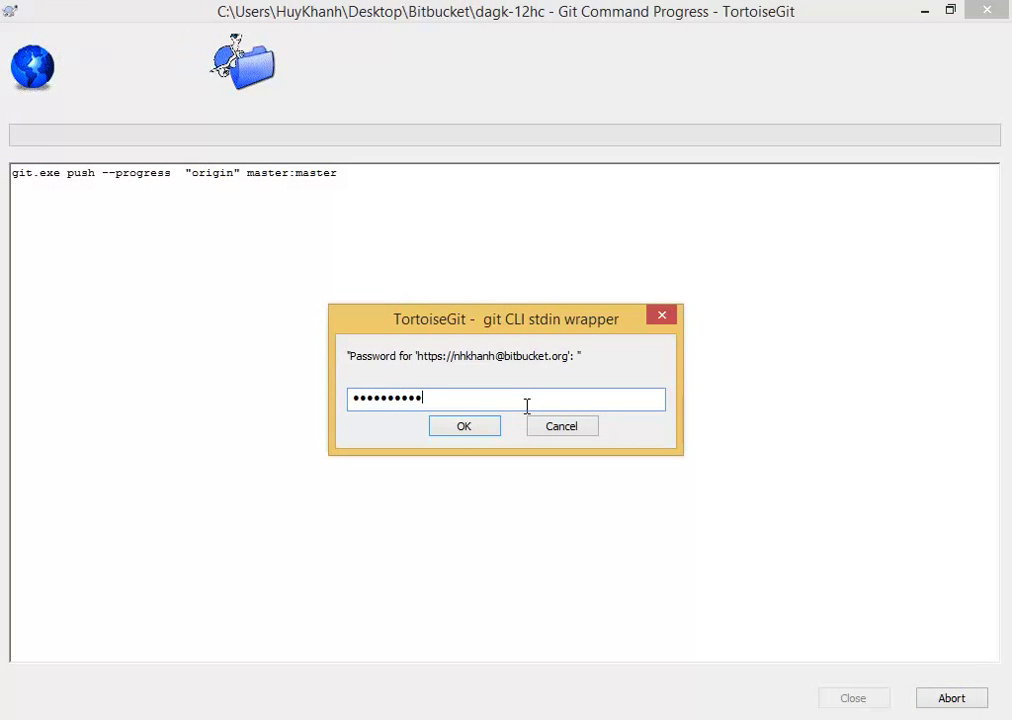
pyautogui.press('Return')
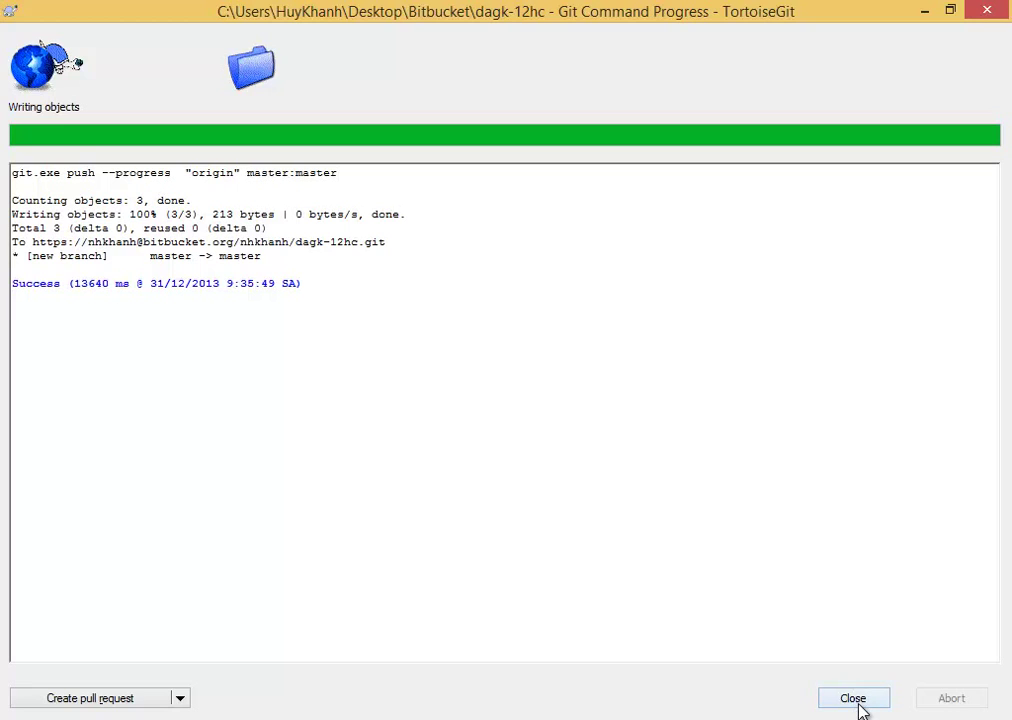
pyautogui.click(853, 699)
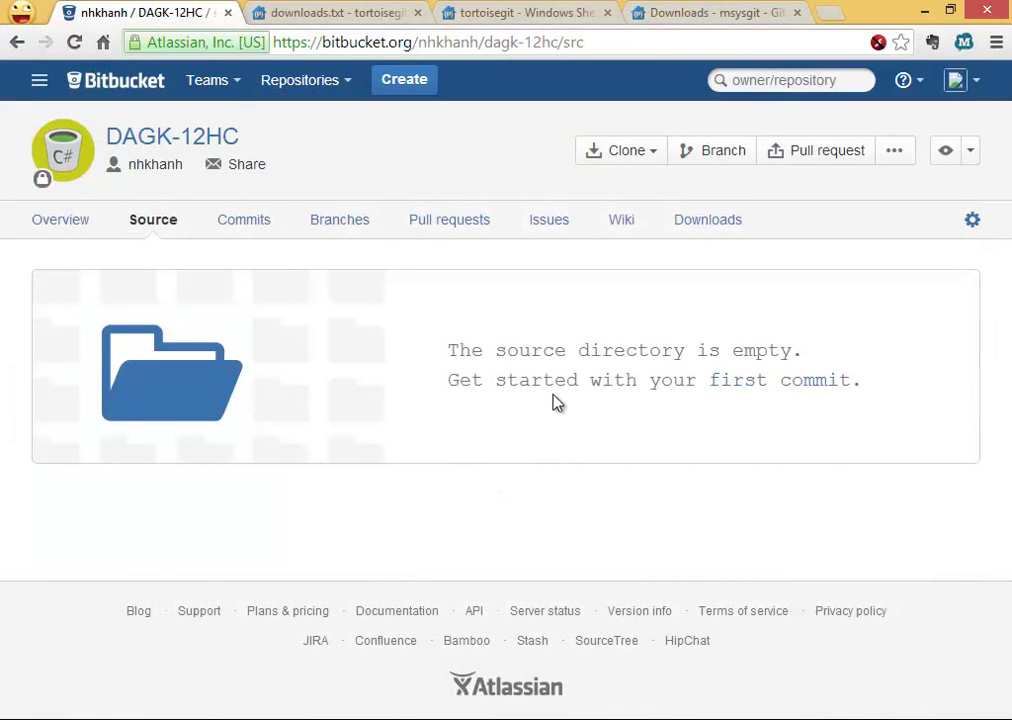
# Edit hello git.txt on Bitbucket to 'hi 12HC' and commit with 'hello git.txt edited online with Bitbucket'.
pyautogui.click(163, 222)
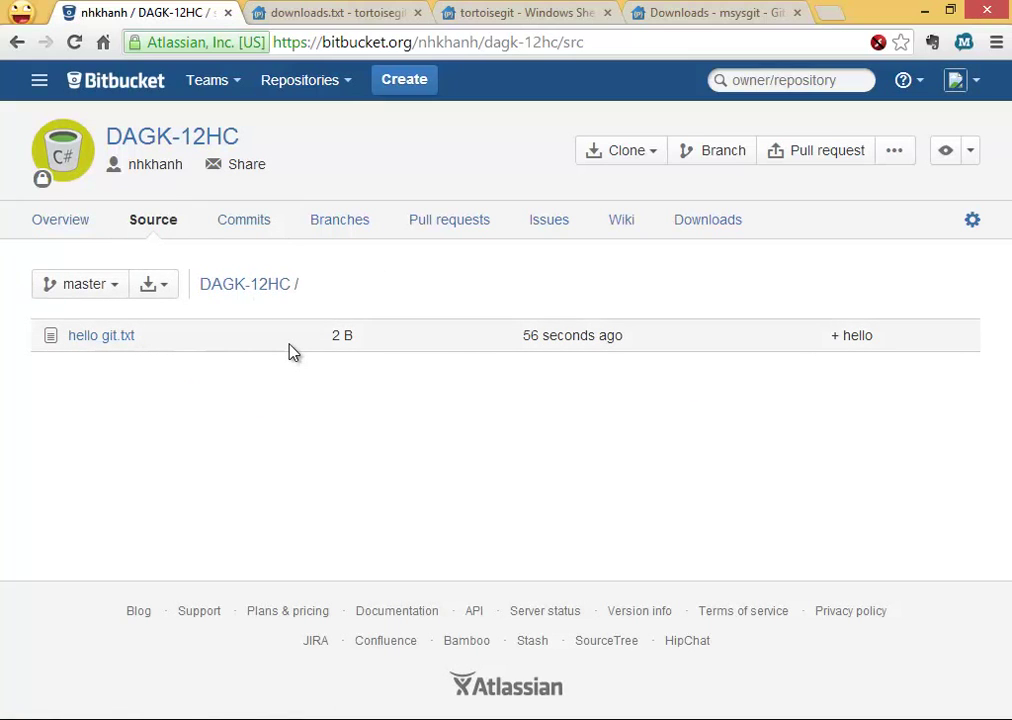
pyautogui.click(124, 340)
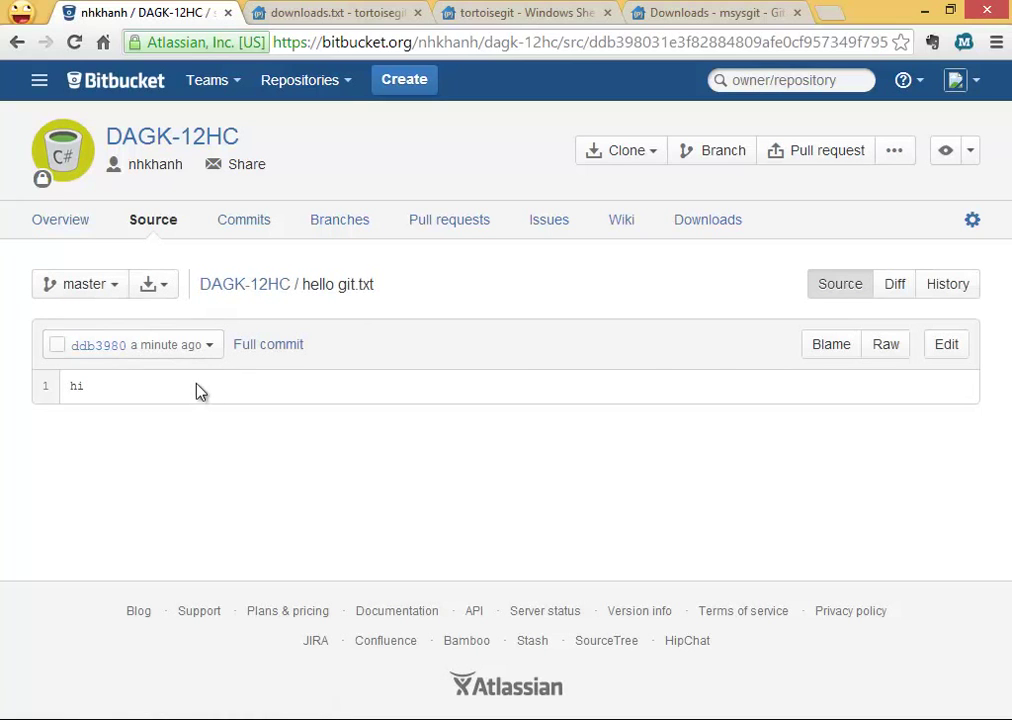
pyautogui.click(950, 350)
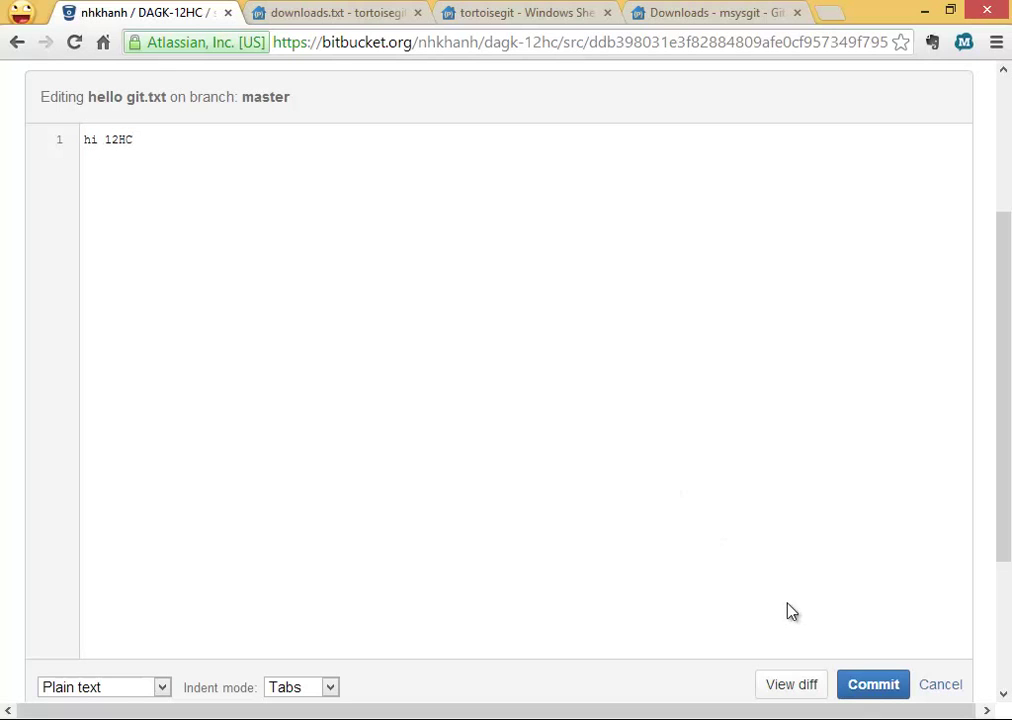
pyautogui.click(877, 686)
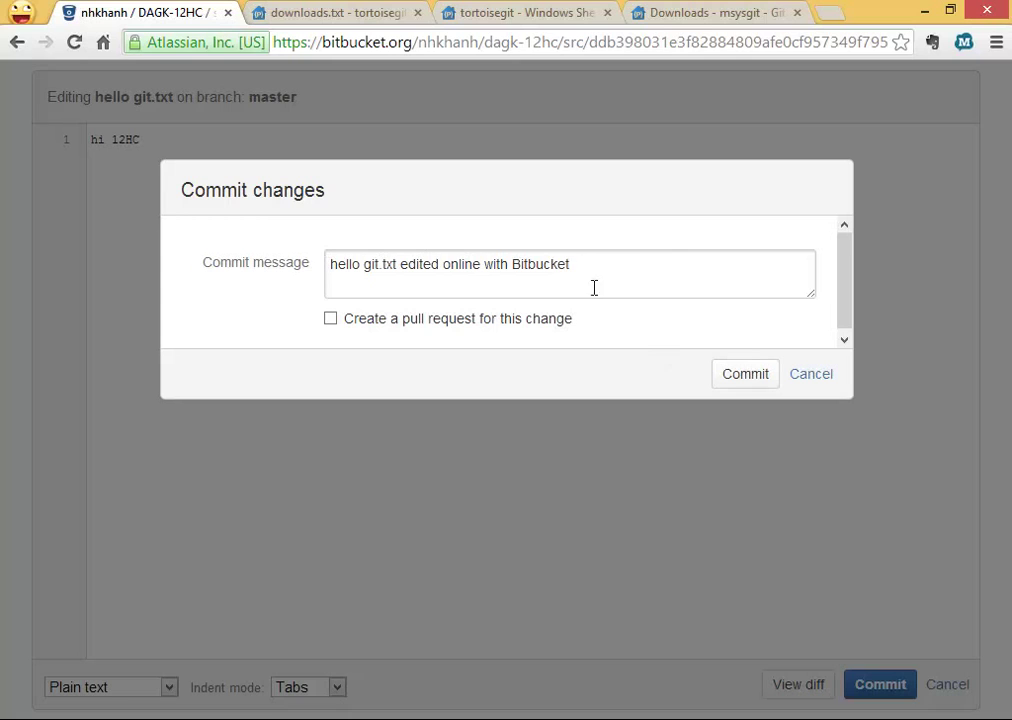
pyautogui.moveTo(602, 288); pyautogui.dragTo(236, 240)
pyautogui.click(744, 380)
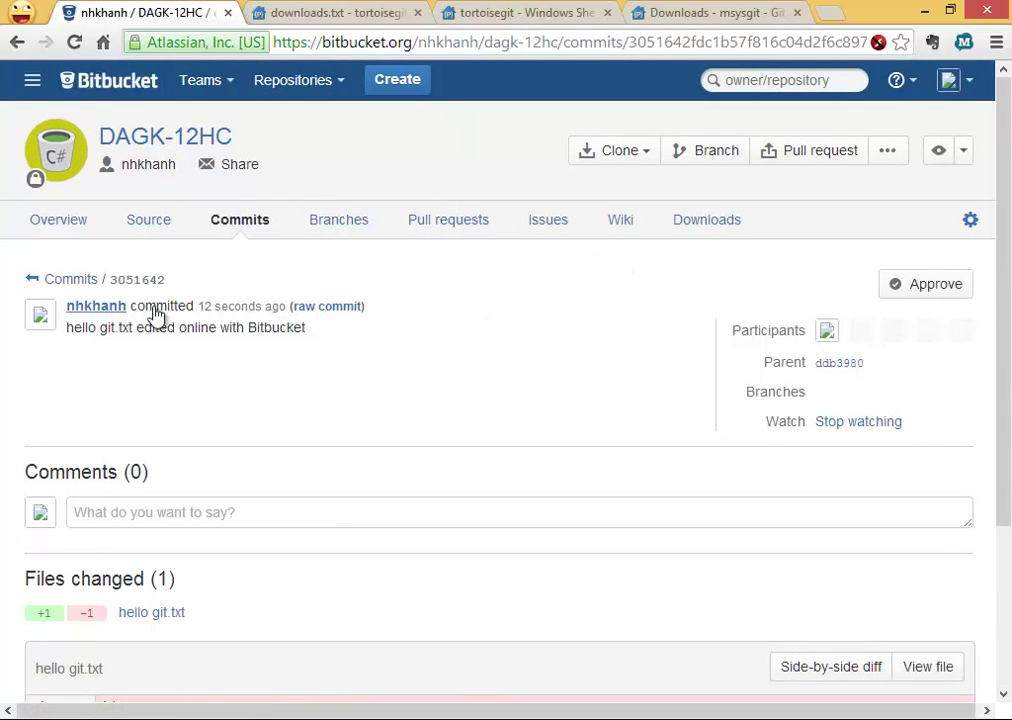
# Review the new commit 3051642, then switch to File Explorer's CCNLTHD folder.
pyautogui.moveTo(130, 333); pyautogui.dragTo(314, 332)
pyautogui.click(352, 350)
pyautogui.hotkey('alt', 'Tab')
pyautogui.click(215, 300)
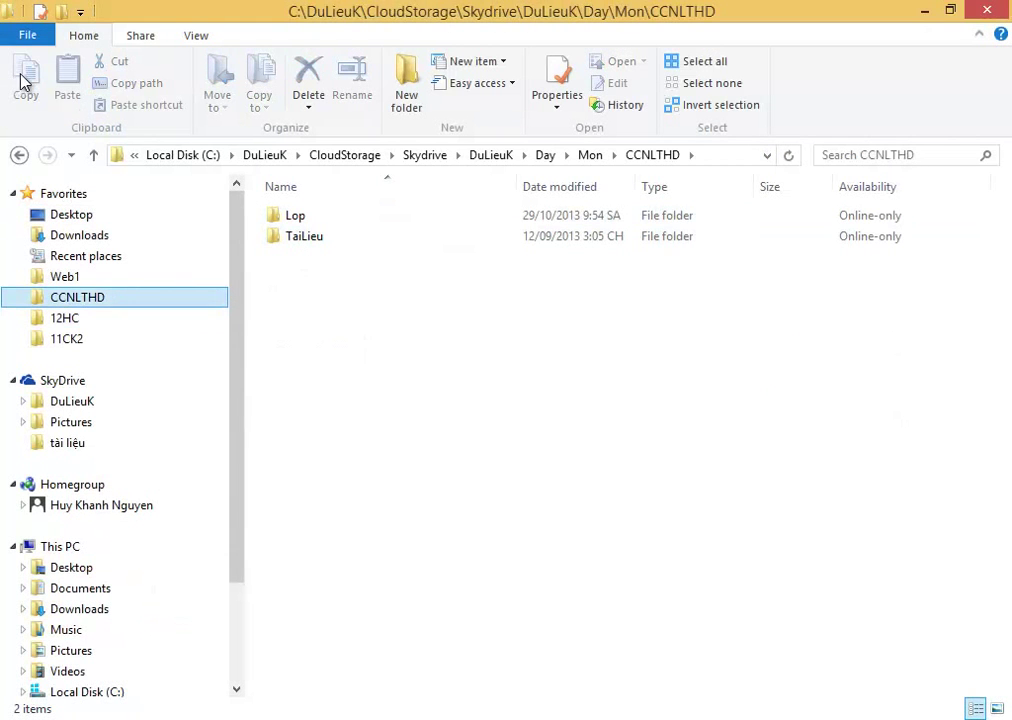
# Return to dagk-12hc and check the local contents of hello git.txt.
pyautogui.click(22, 155)
pyautogui.doubleClick(346, 236)
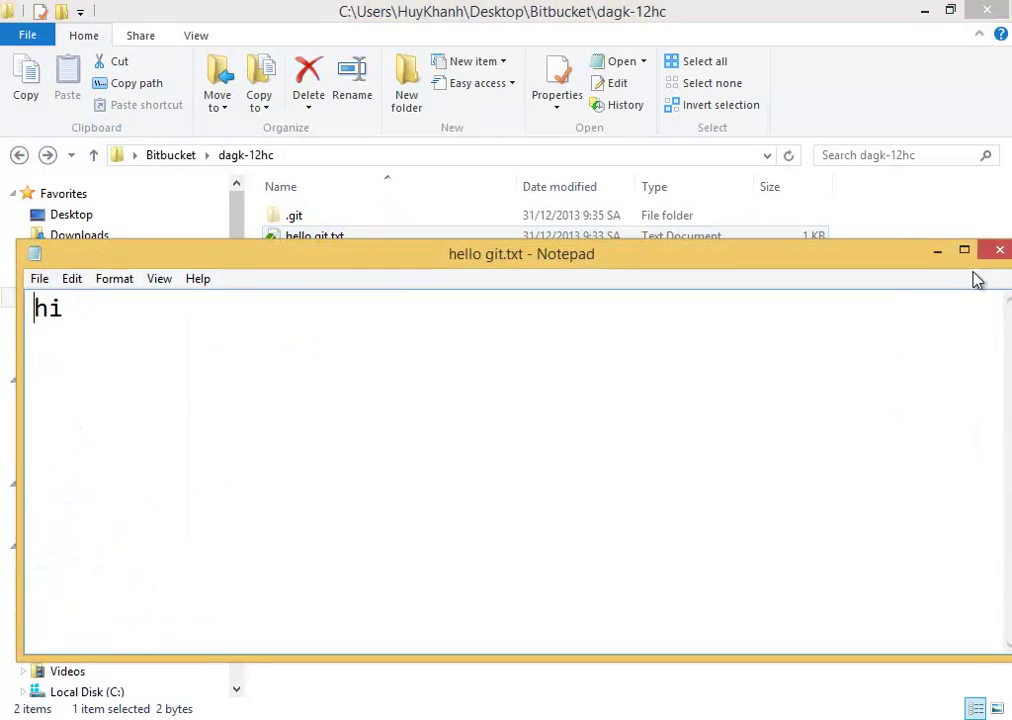
pyautogui.click(1000, 255)
# Pull master from origin with the account password, fast-forwarding to 3051642, and close the window.
pyautogui.rightClick(508, 414)
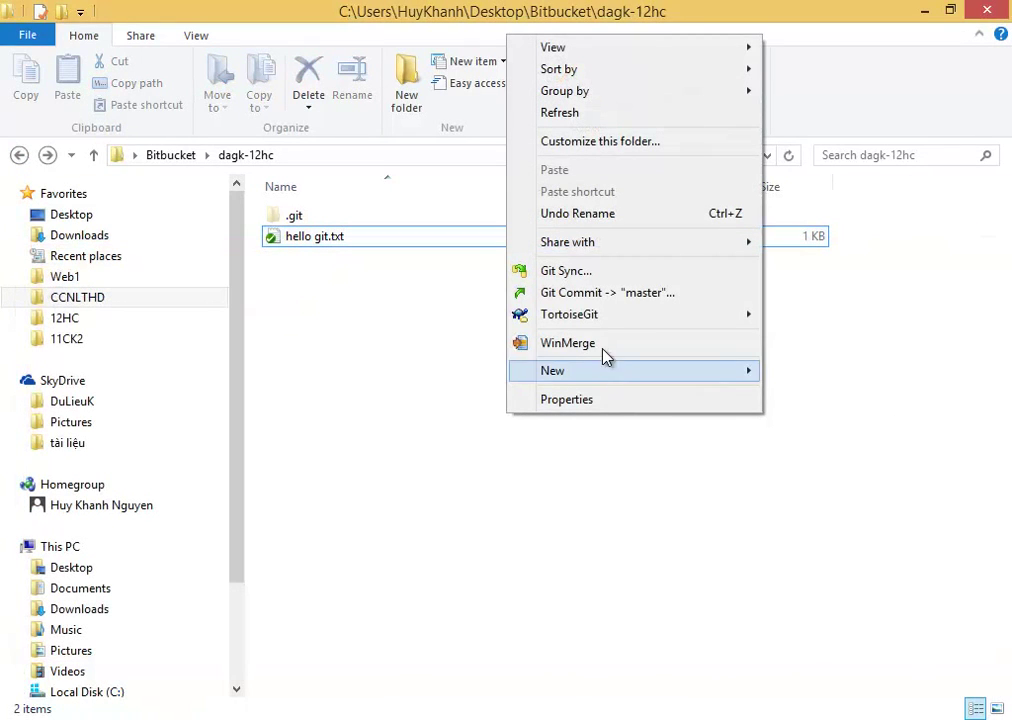
pyautogui.moveTo(617, 334)
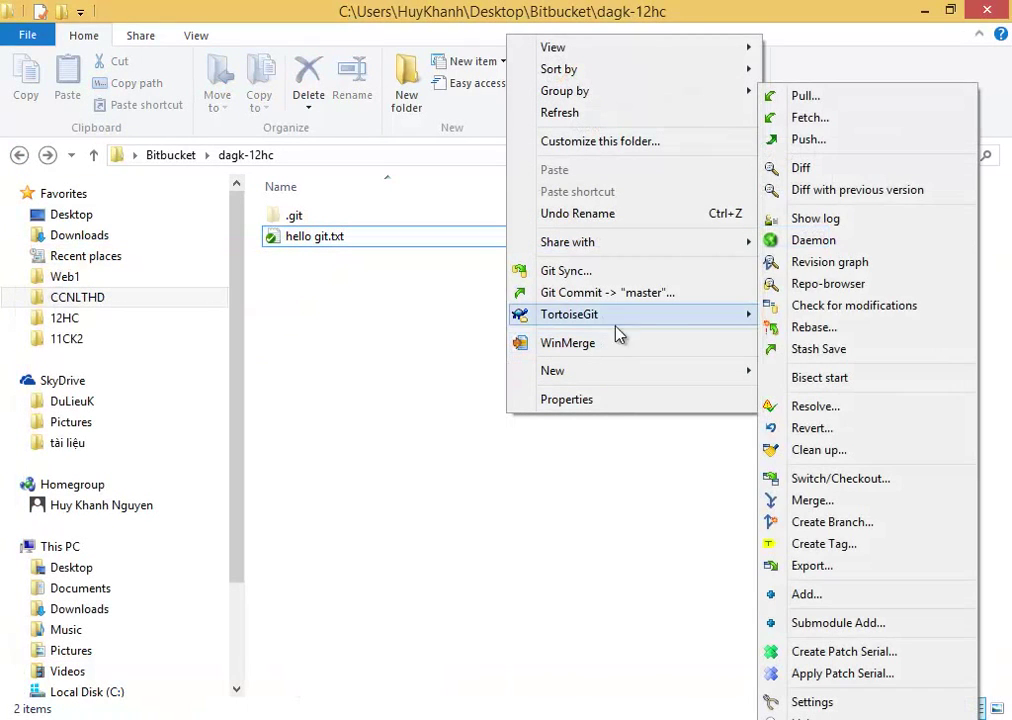
pyautogui.click(831, 99)
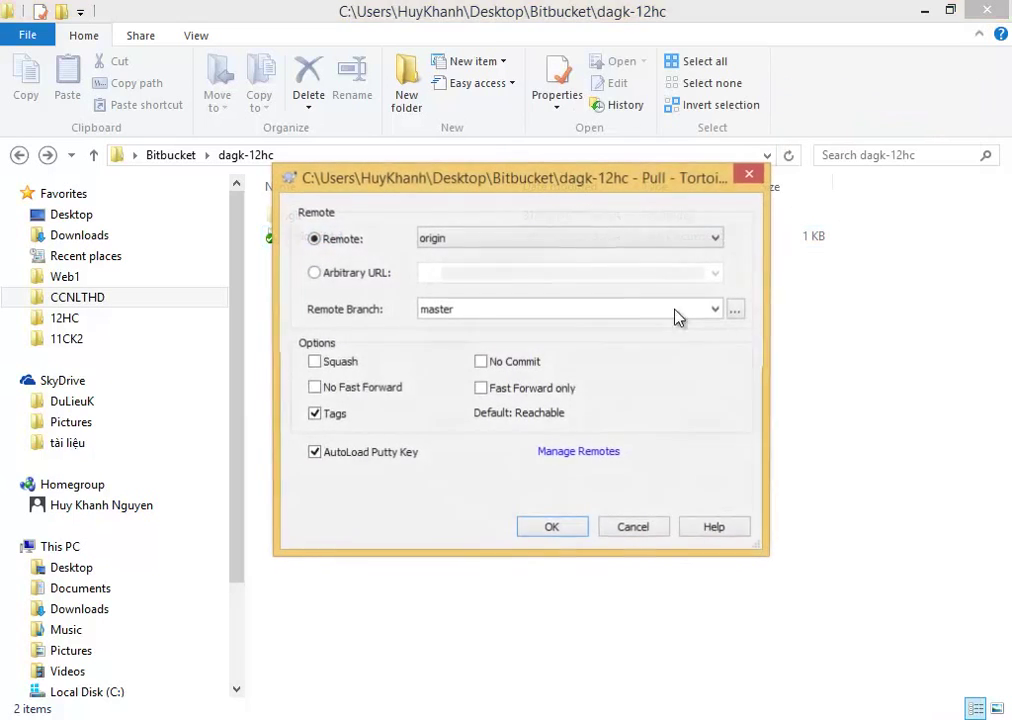
pyautogui.click(572, 534)
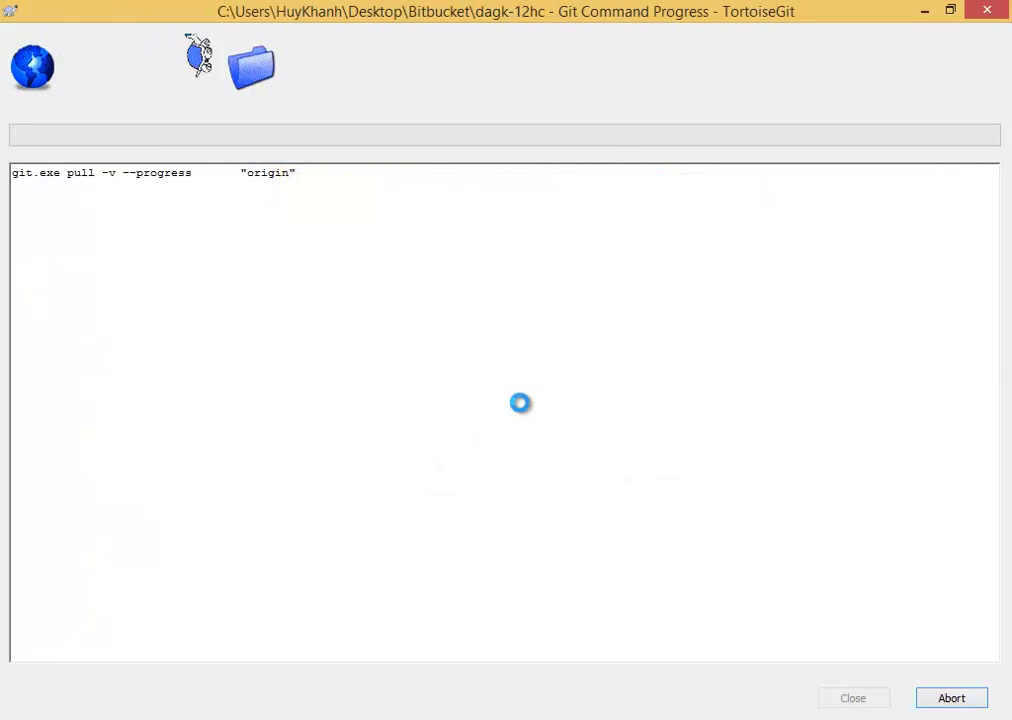
pyautogui.write('••••••')
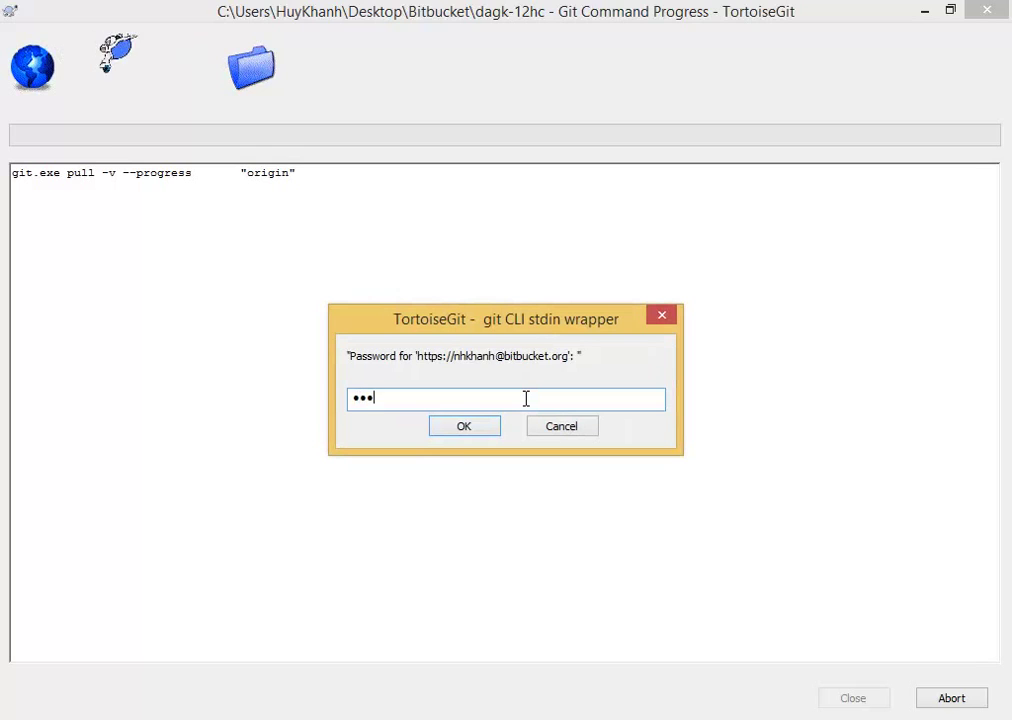
pyautogui.write('••••••')
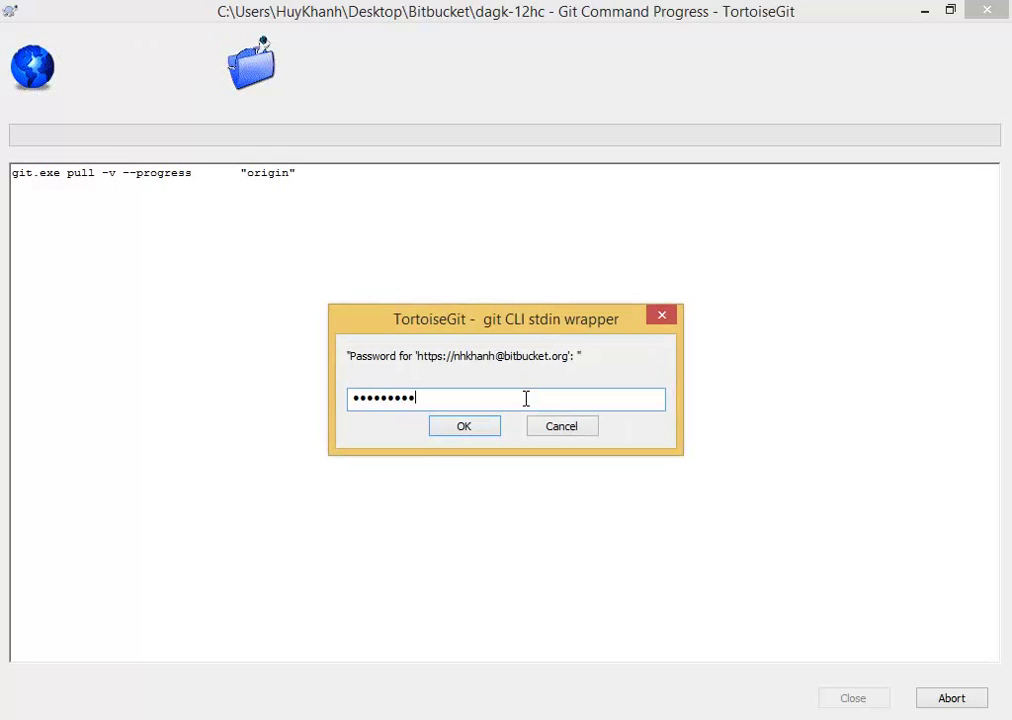
pyautogui.press('Return')
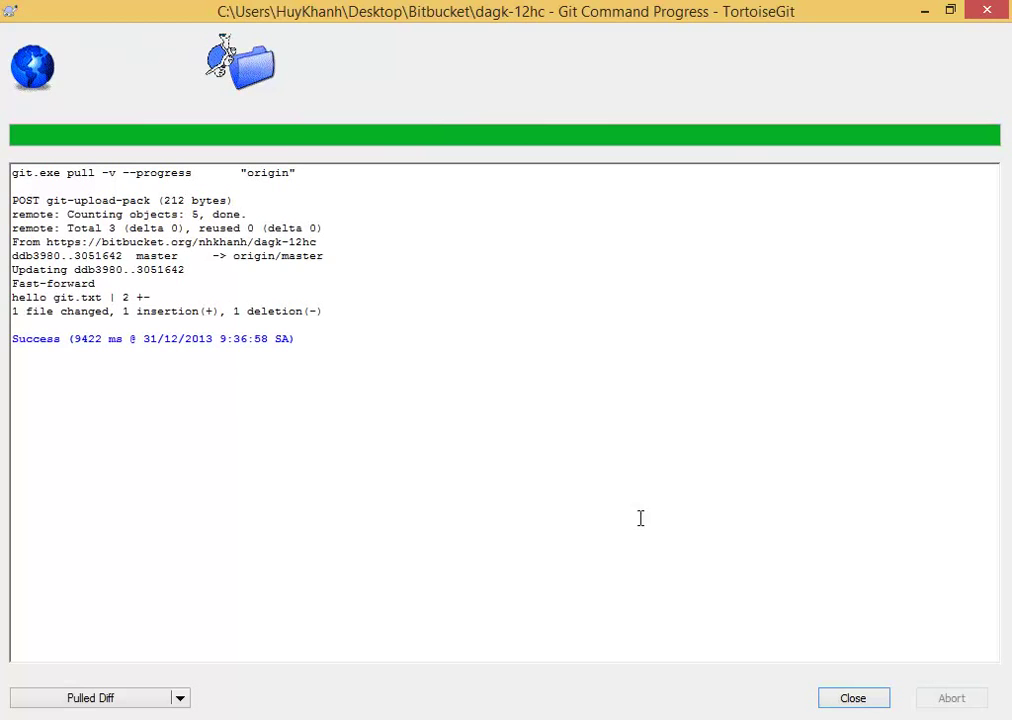
pyautogui.click(874, 707)
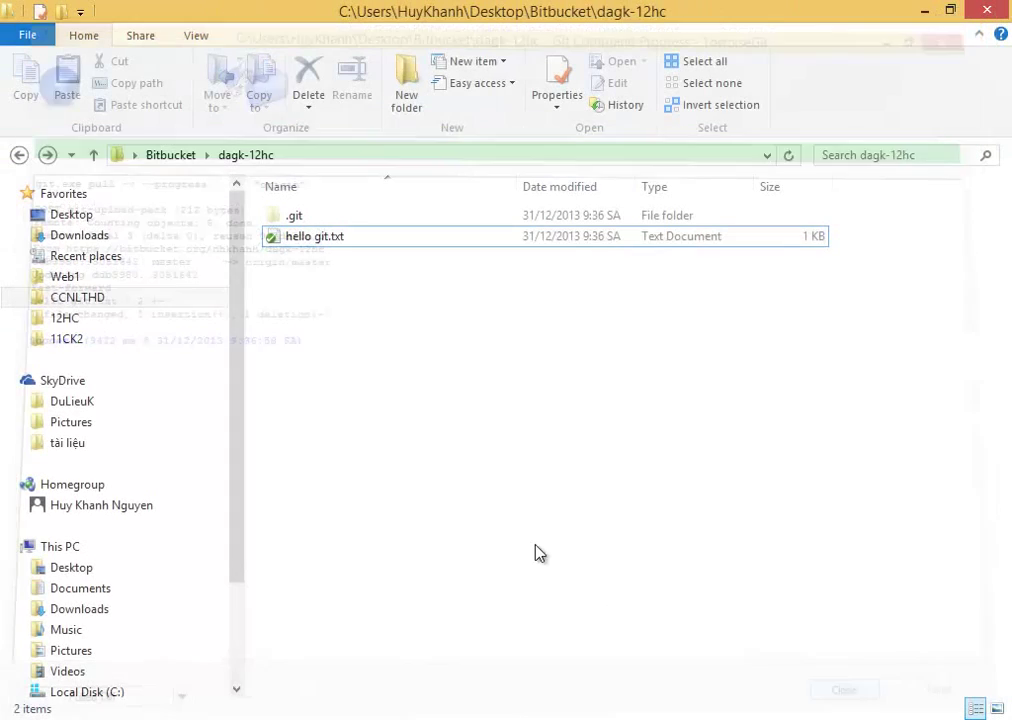
# Append 'A' so hello git.txt reads 'hi 12HCA', save it, and open Git Commit to master.
pyautogui.doubleClick(292, 241)
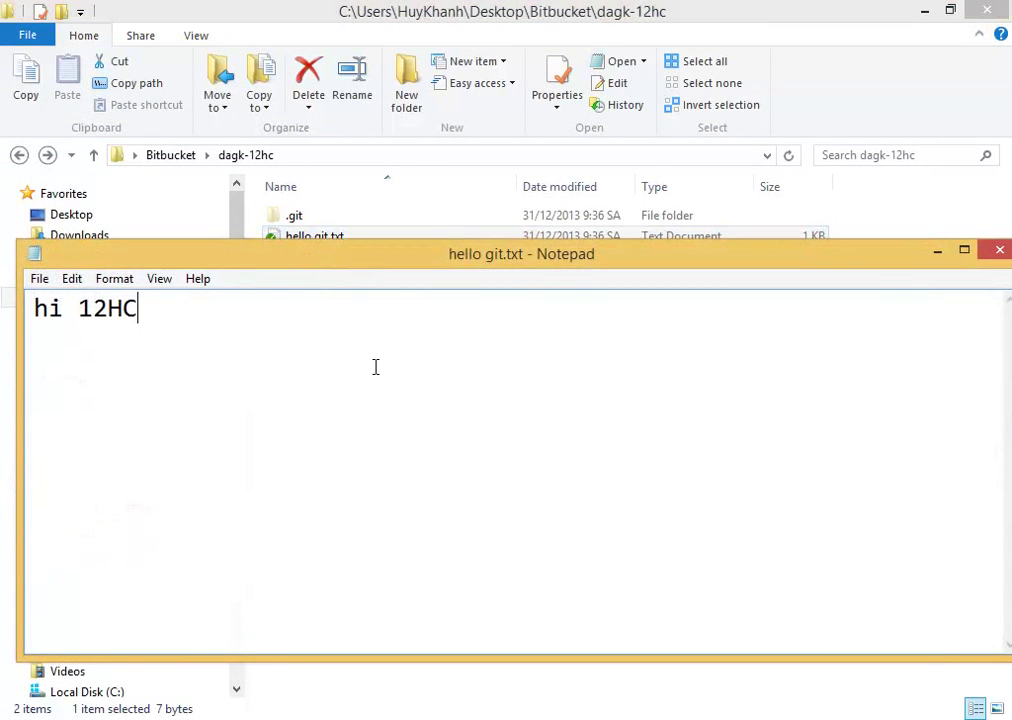
pyautogui.moveTo(63, 309); pyautogui.dragTo(75, 340)
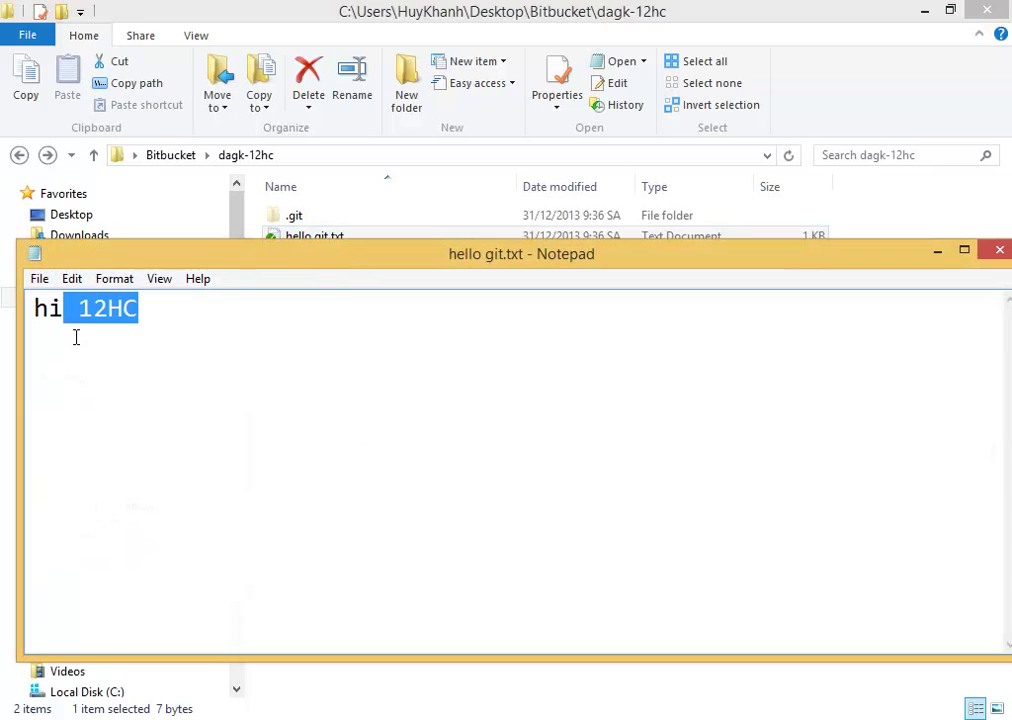
pyautogui.click(280, 319)
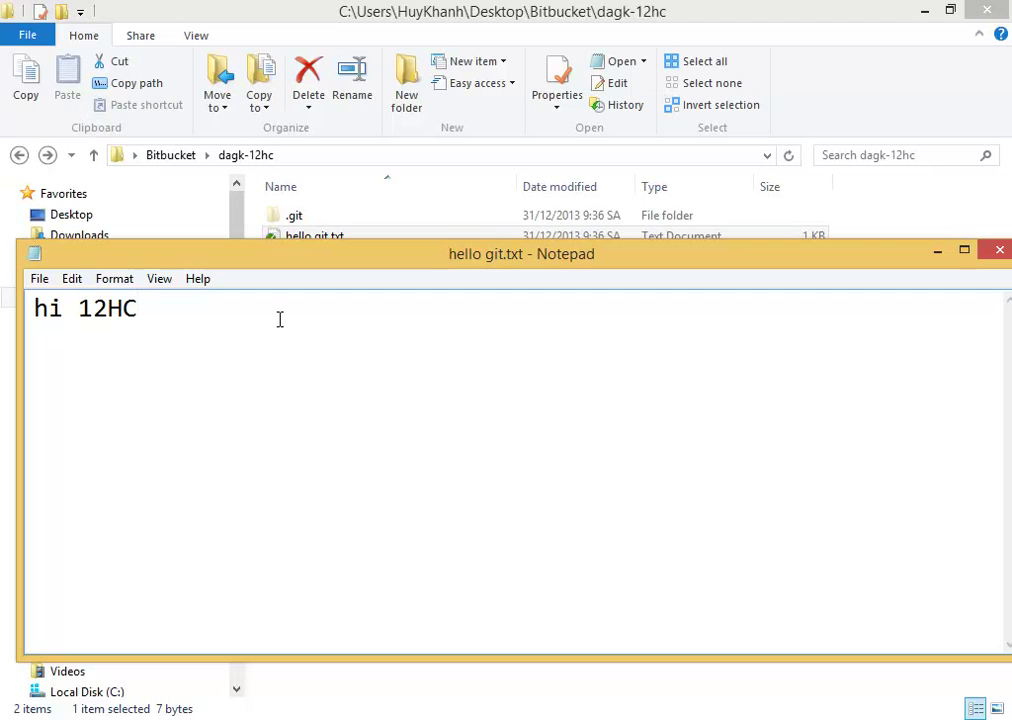
pyautogui.write('A')
pyautogui.click(1004, 249)
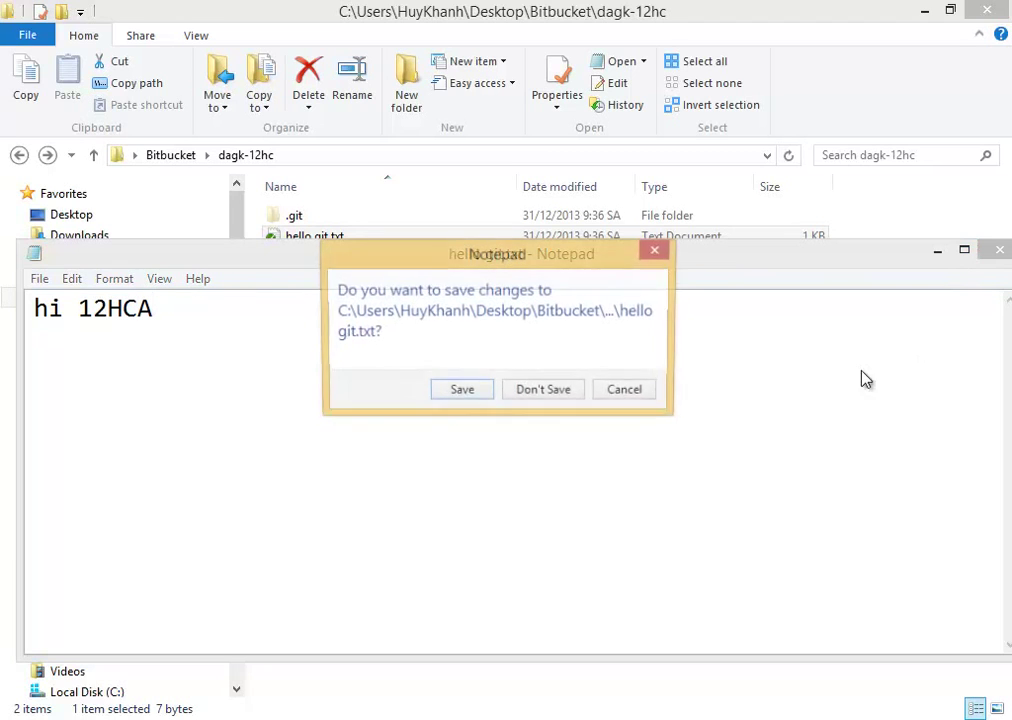
pyautogui.click(461, 392)
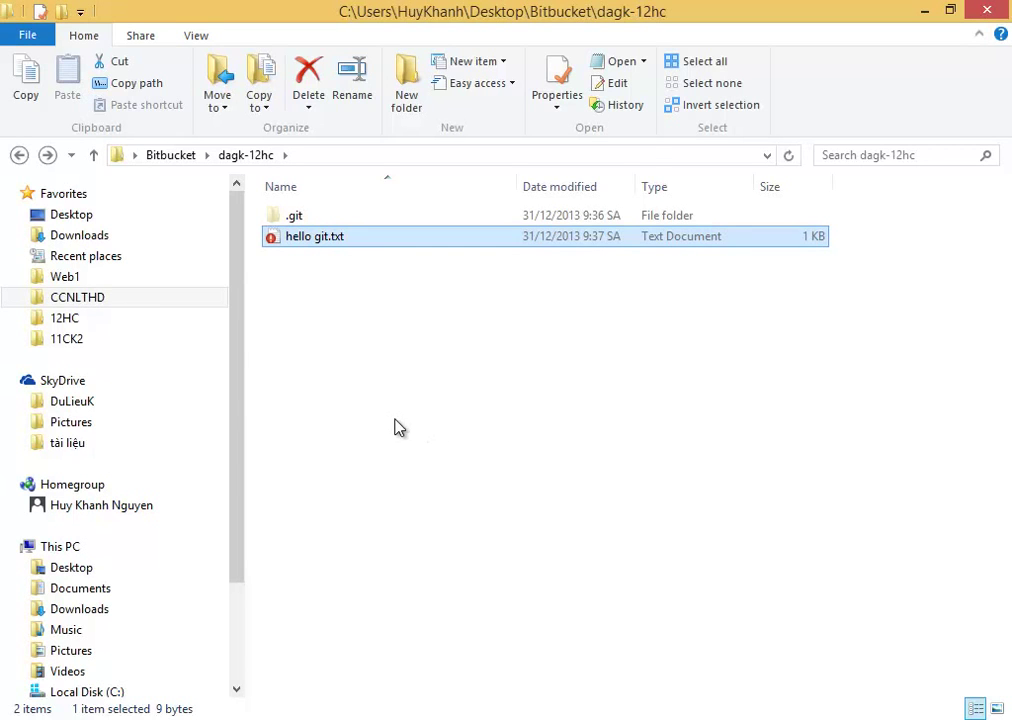
pyautogui.rightClick(396, 428)
pyautogui.click(502, 298)
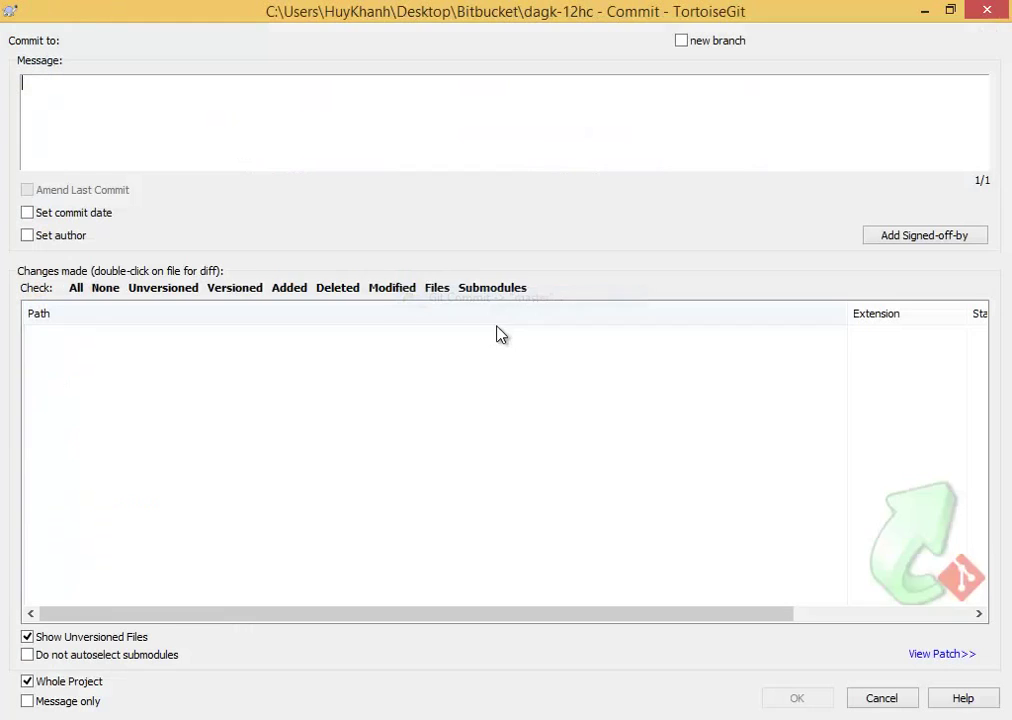